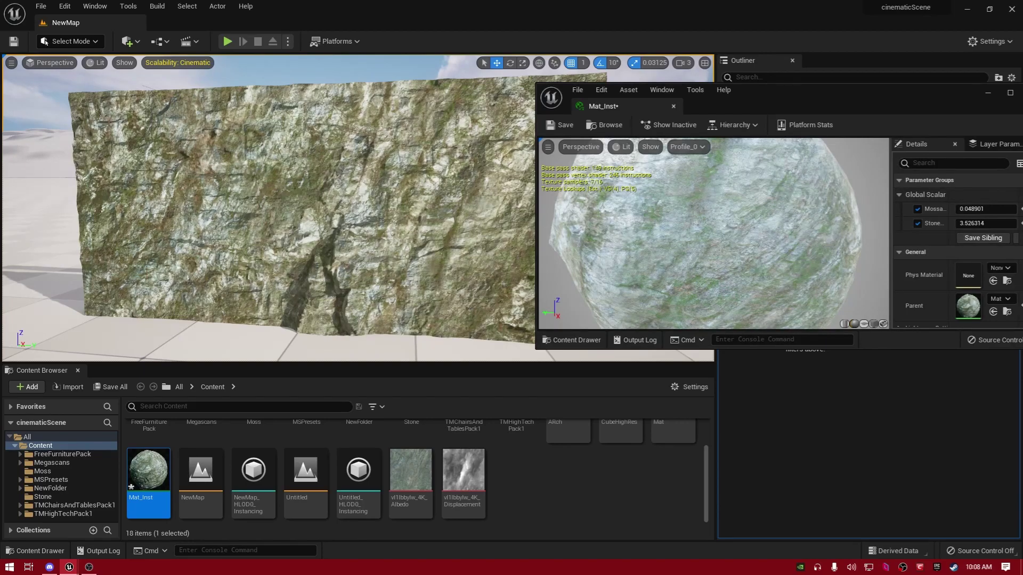
Increase the moss scalar parameter in the Mat_Inst material instance.
mouse_move(973, 209)
left_mouse_down()
mouse_move(1005, 209)
mouse_move(951, 209)
mouse_move(1013, 209)
mouse_move(965, 209)
mouse_move(1012, 209)
mouse_move(987, 209)
left_mouse_up()
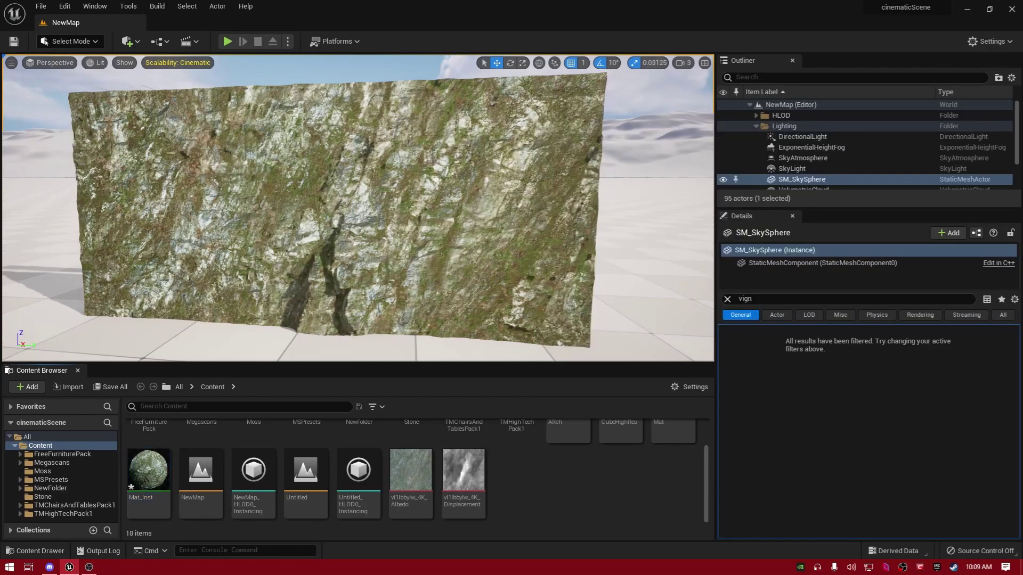
Create a new material named Tutorial in the Content folder and open its material graph for editing.
right_click(539, 487)
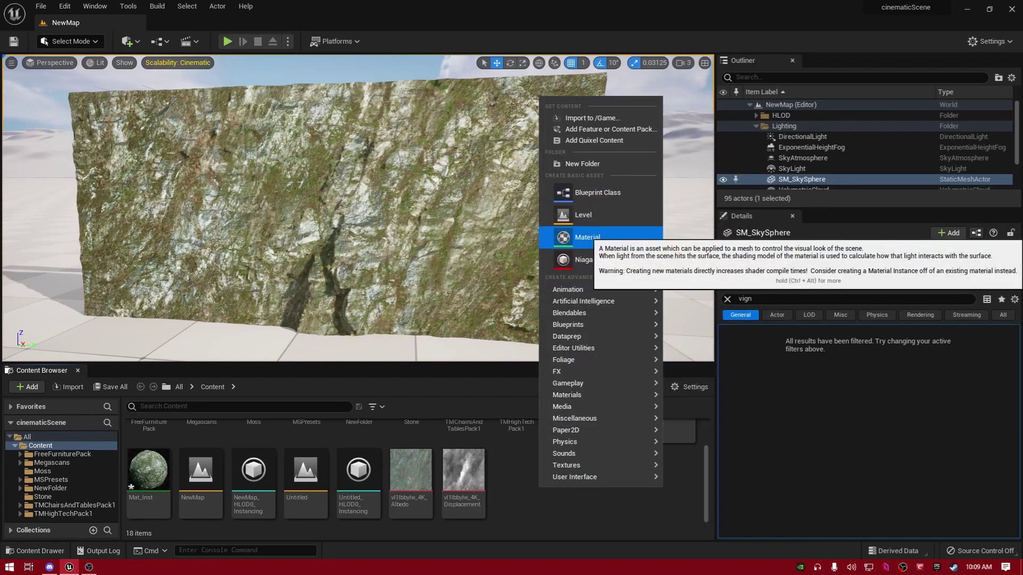
left_click(587, 237)
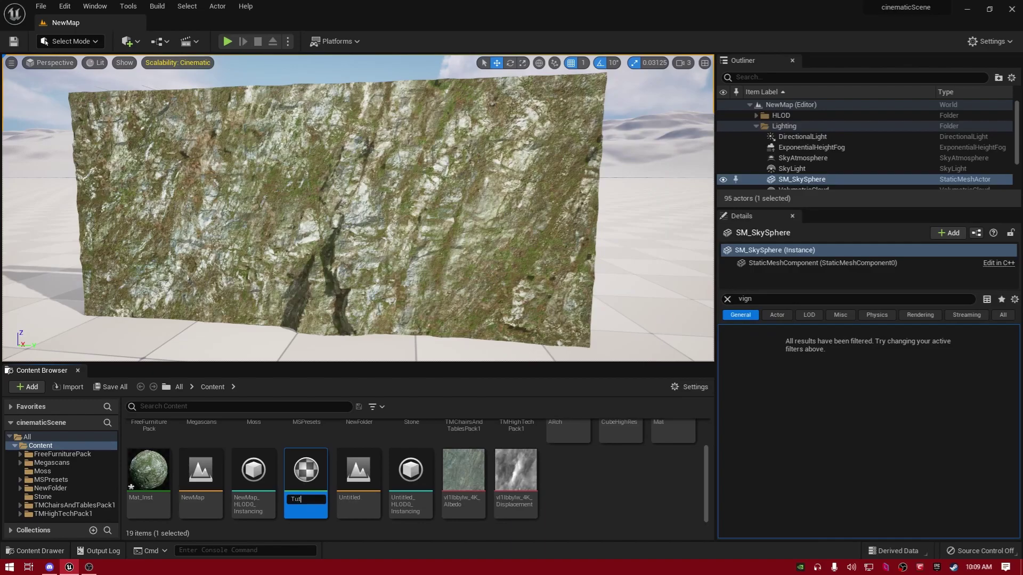
type("Tutorial")
key("Return")
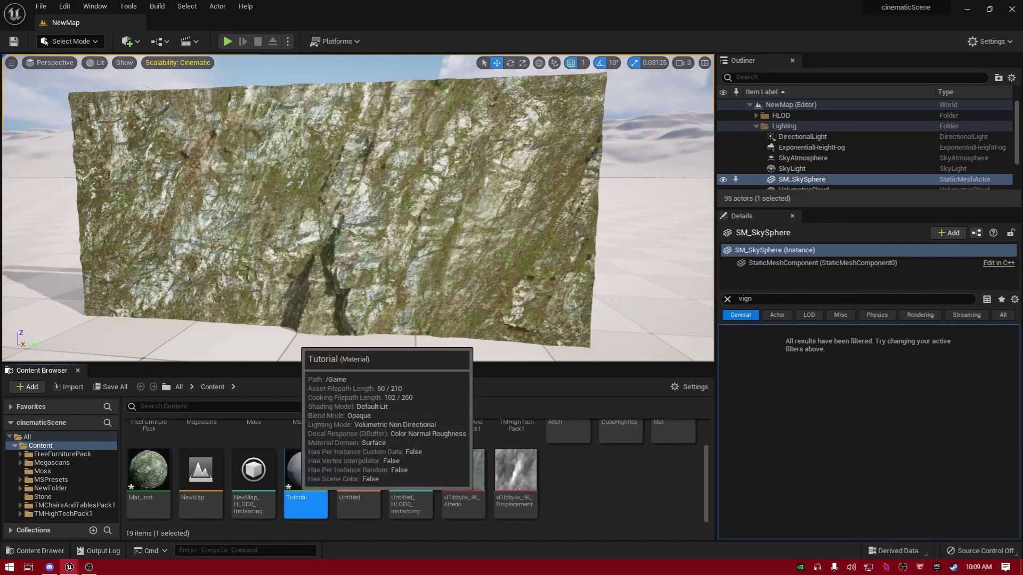
double_click(306, 472)
left_click_drag(690, 104, 456, 0)
right_click_drag(459, 223, 662, 313)
scroll(551, 233, "up", 1)
right_click_drag(550, 234, 629, 290)
left_click(629, 290)
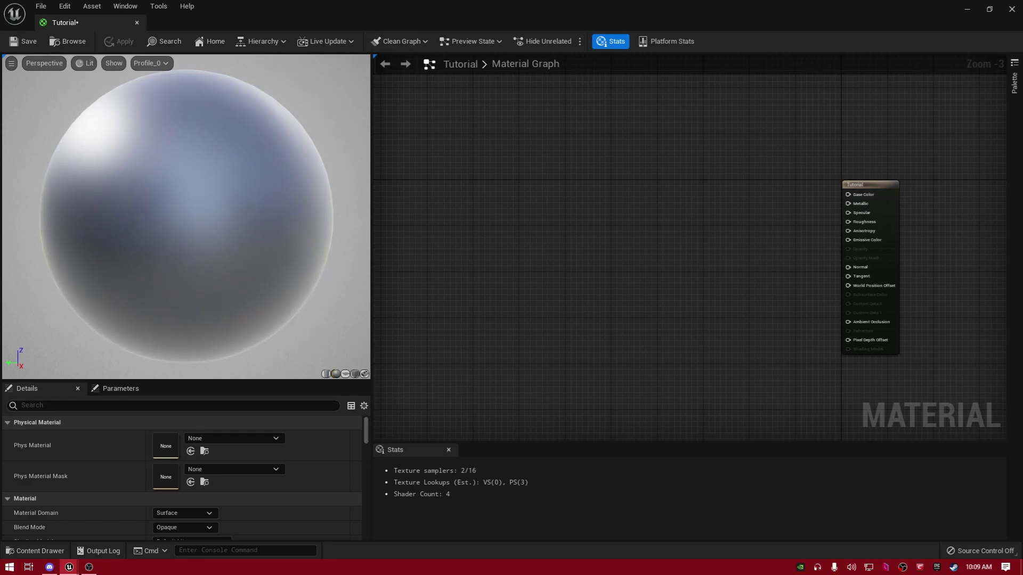
Bring the 4K Albedo rock texture from the Content folder into the Tutorial material graph as a Texture Sample.
left_click(967, 9)
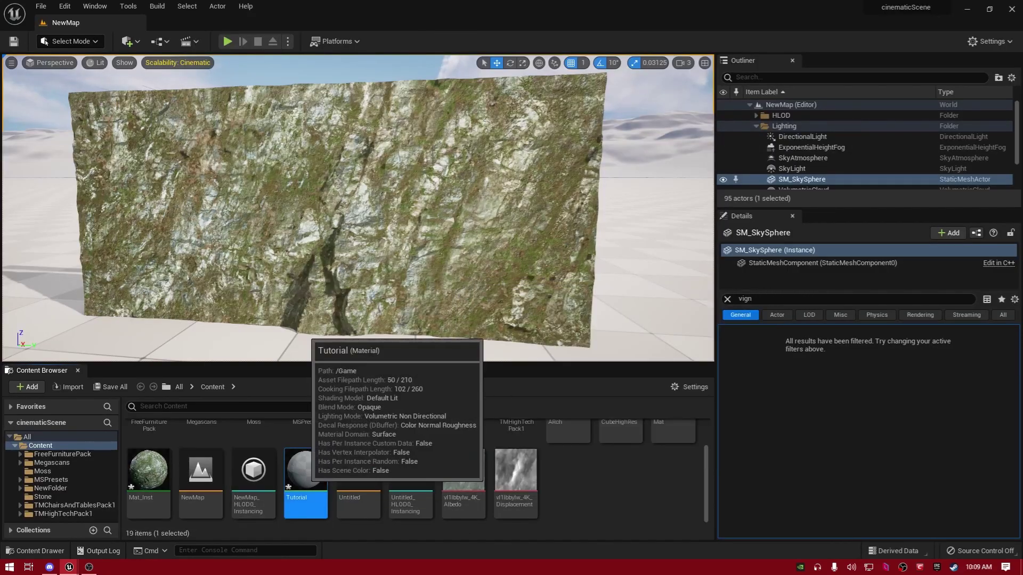
double_click(306, 470)
left_click_drag(341, 8, 195, 28)
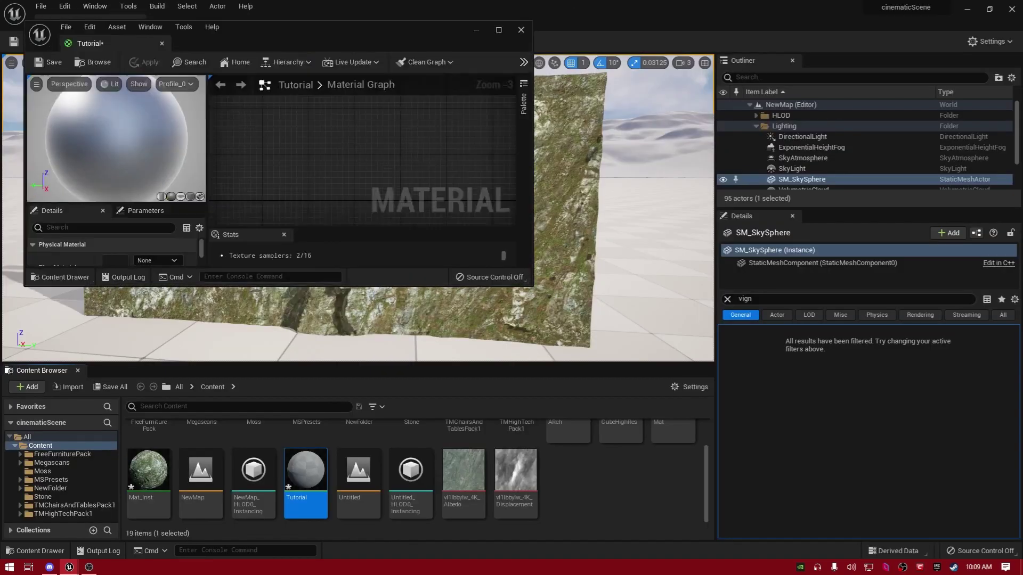
left_click_drag(463, 470, 292, 148)
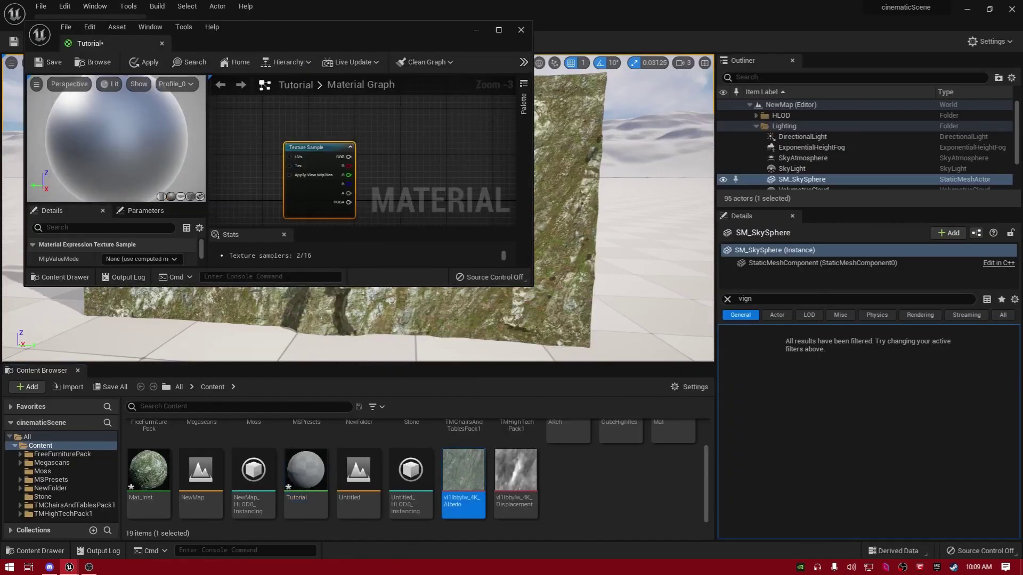
key("super+Up")
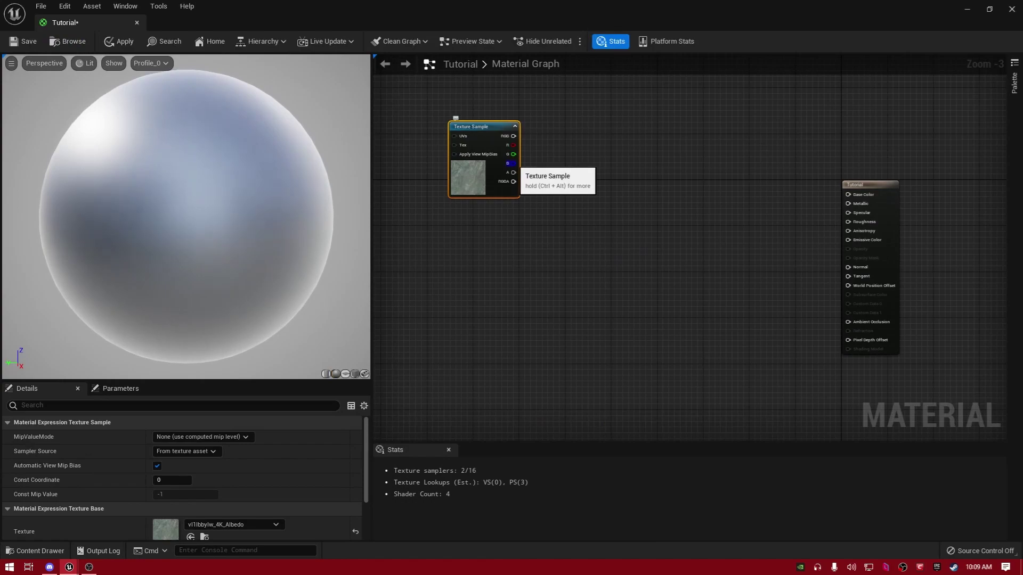
Feed the Texture Sample's blue channel into a CheapContrast node and connect a new constant to its Contrast input.
left_click_drag(513, 163, 586, 198)
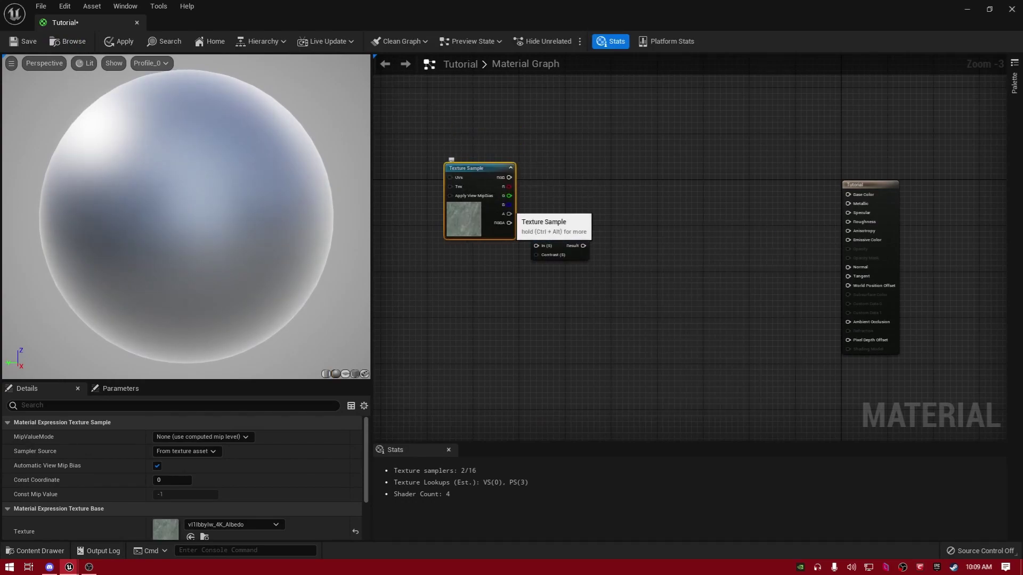
left_click_drag(510, 204, 539, 247)
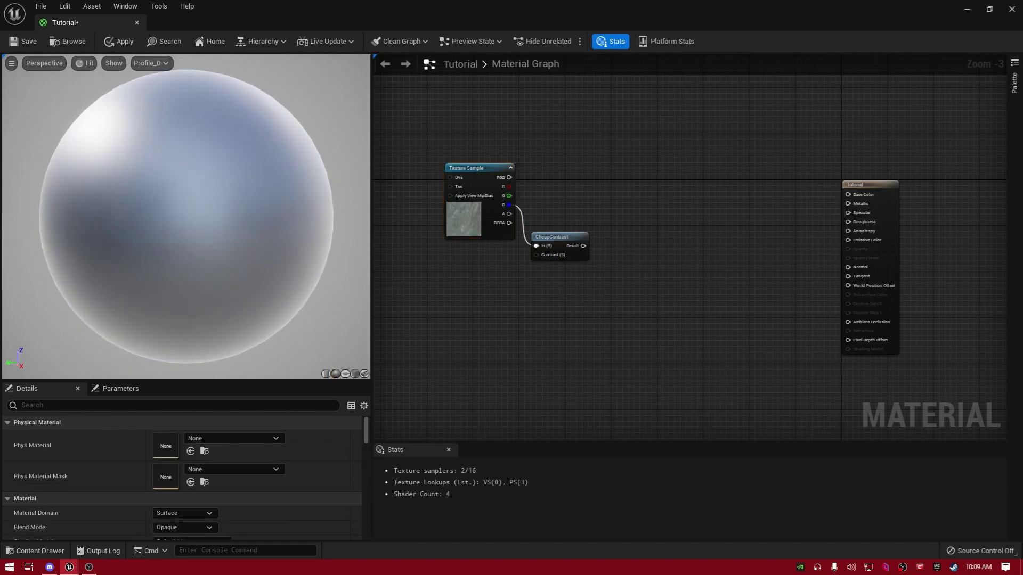
key("1")
left_click(469, 277)
left_click_drag(483, 291, 474, 270)
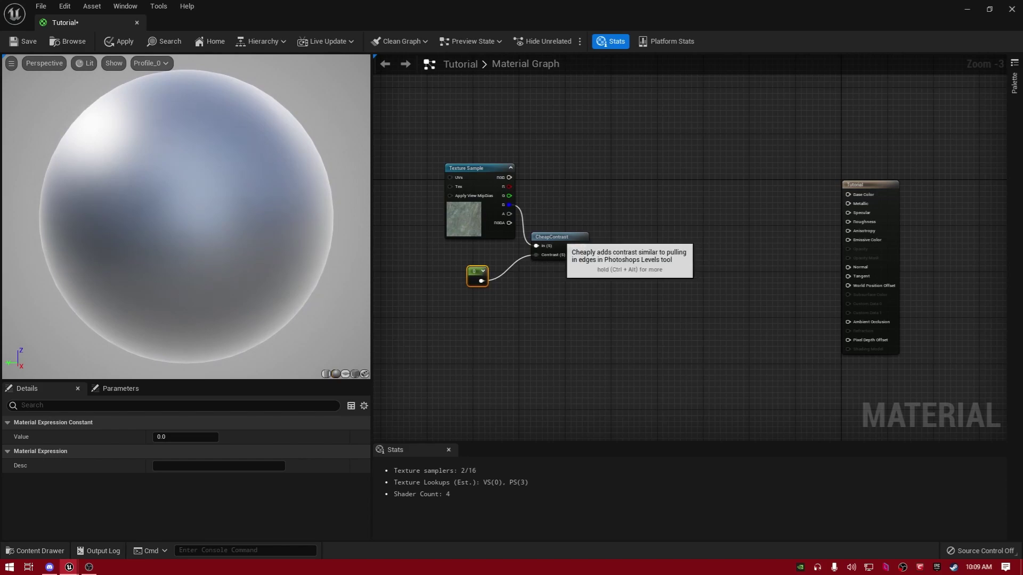
Reposition the CheapContrast node slightly and preview its output on the material sphere.
left_click_drag(561, 237, 564, 227)
right_click(564, 228)
left_click(602, 251)
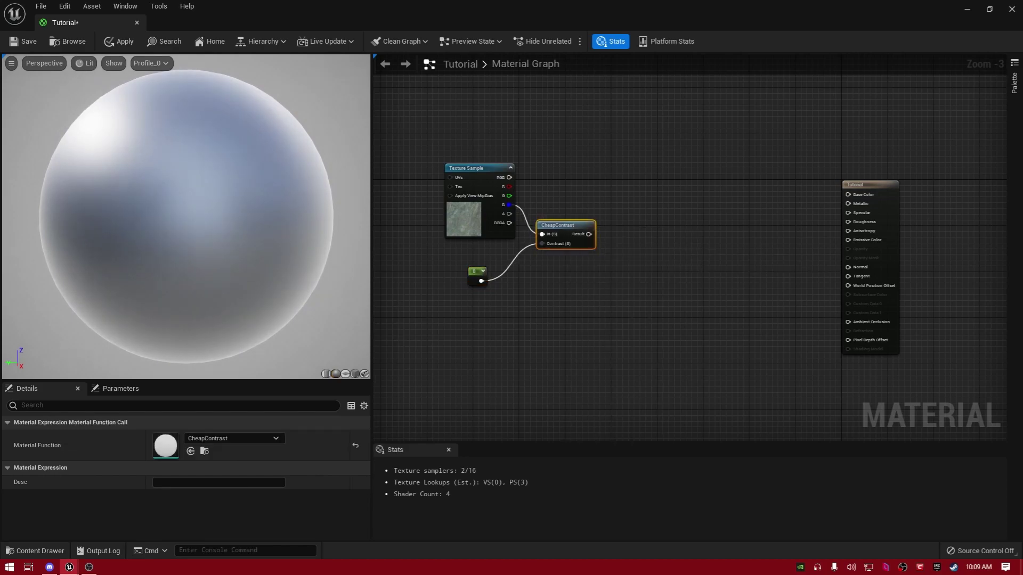
key("space")
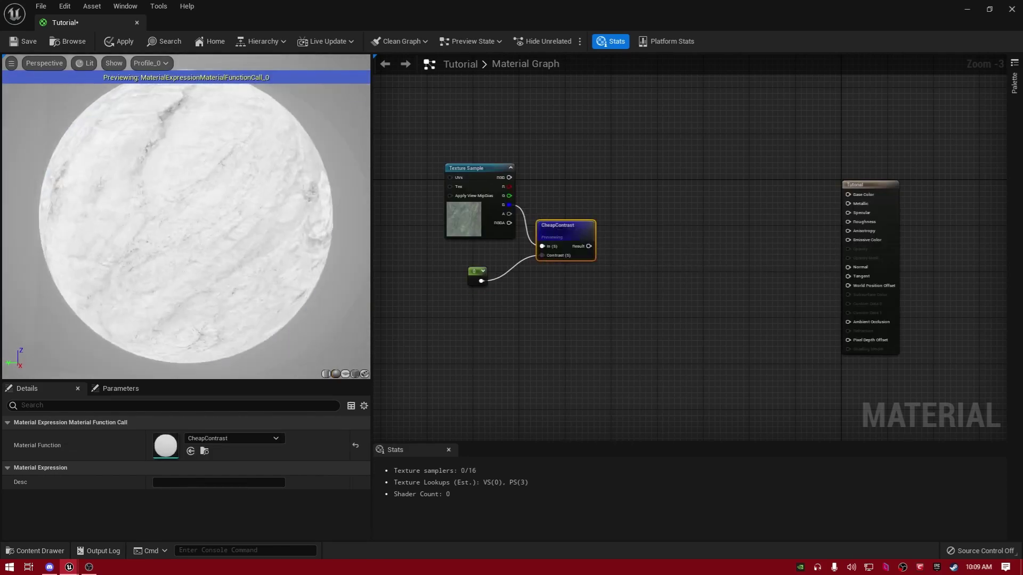
left_click_drag(187, 219, 129, 213)
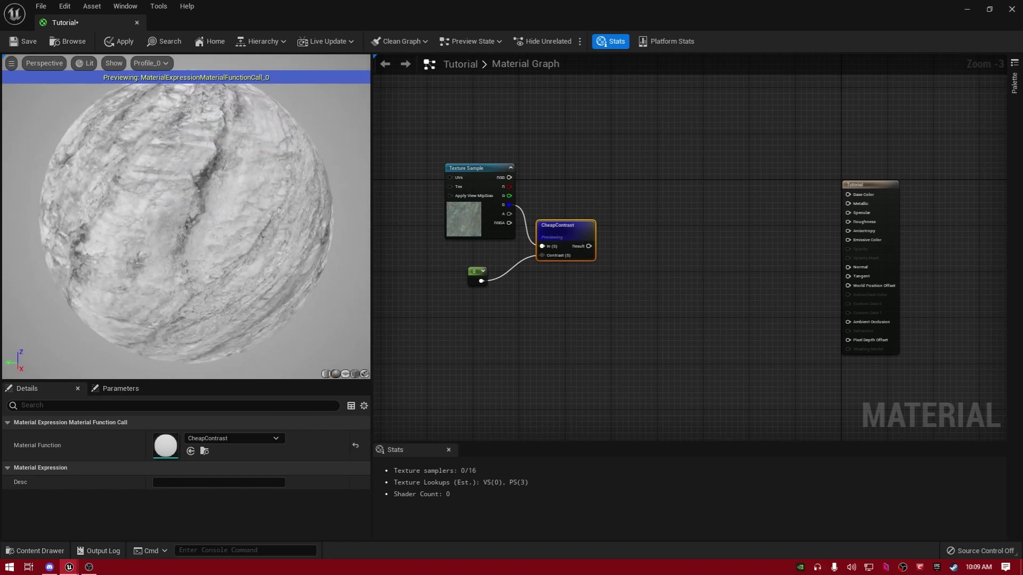
Set the constant feeding the CheapContrast node's Contrast input to 0.112, checking the effect on the preview sphere.
left_click_drag(479, 277, 485, 266)
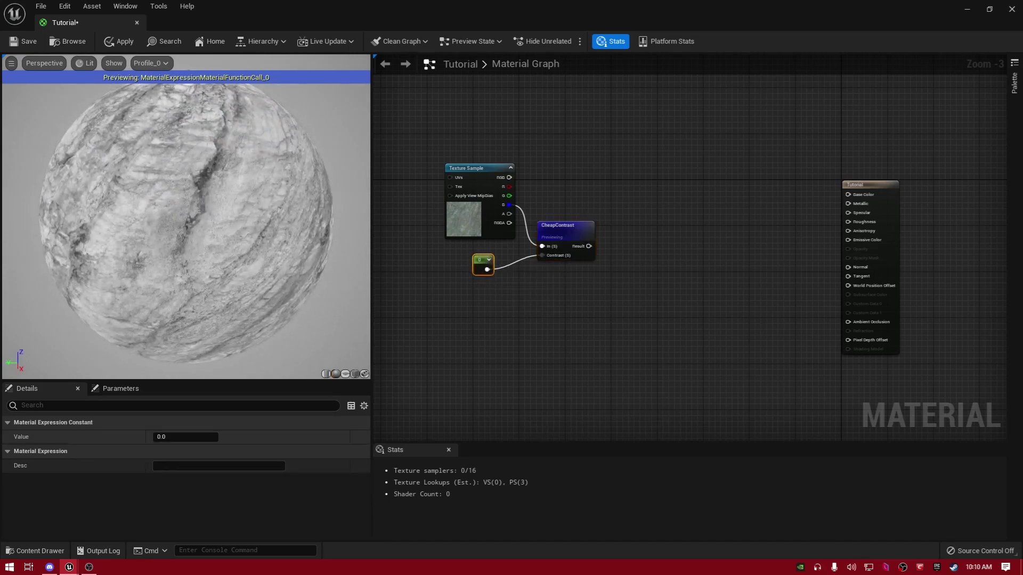
left_click_drag(173, 437, 190, 438)
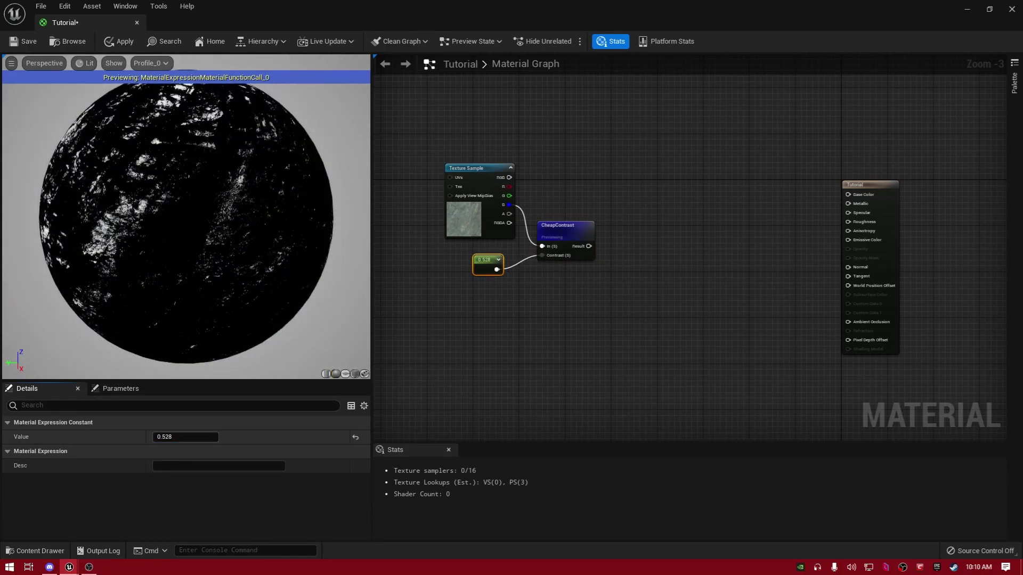
left_click_drag(187, 437, 173, 437)
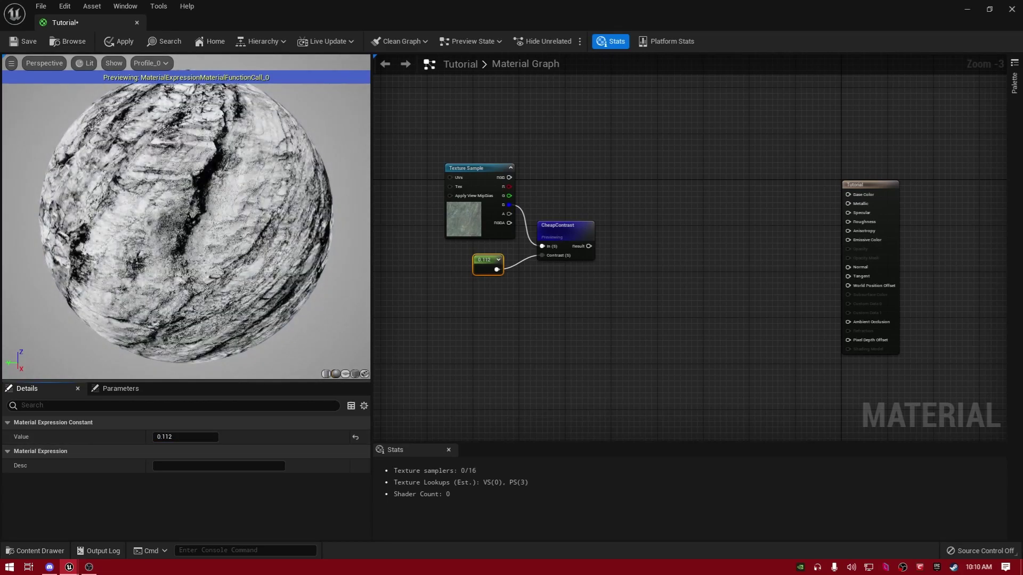
left_click_drag(187, 213, 226, 254)
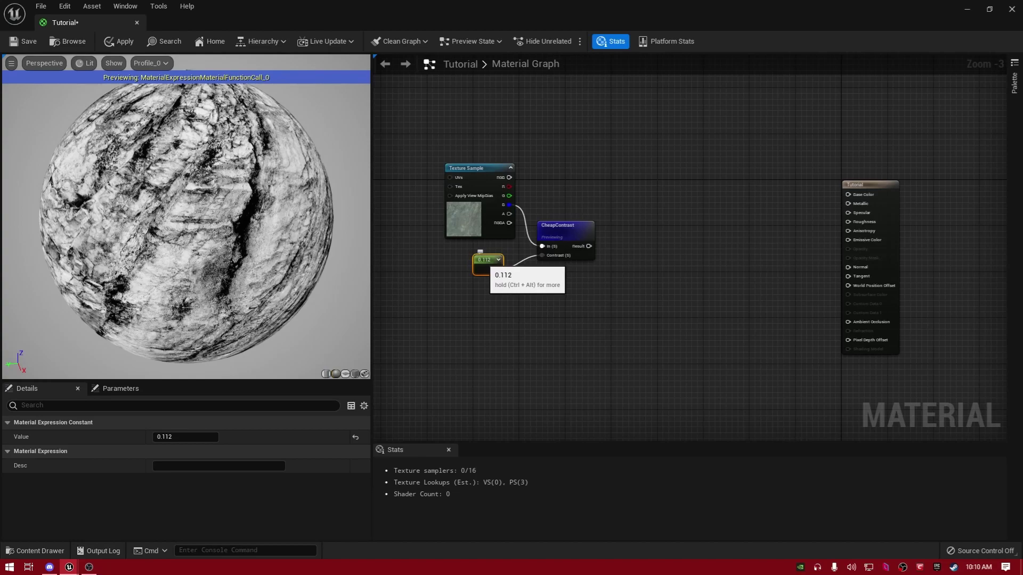
Convert the contrast constant to a parameter named "Moss amount" and place it just below the Texture Sample.
right_click(483, 261)
left_click(511, 285)
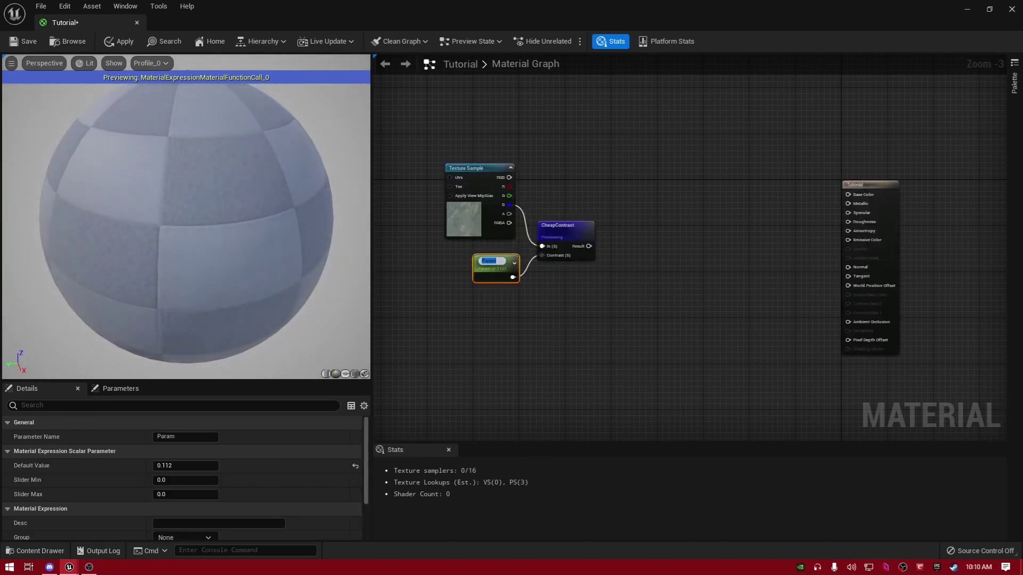
type("Moss amount")
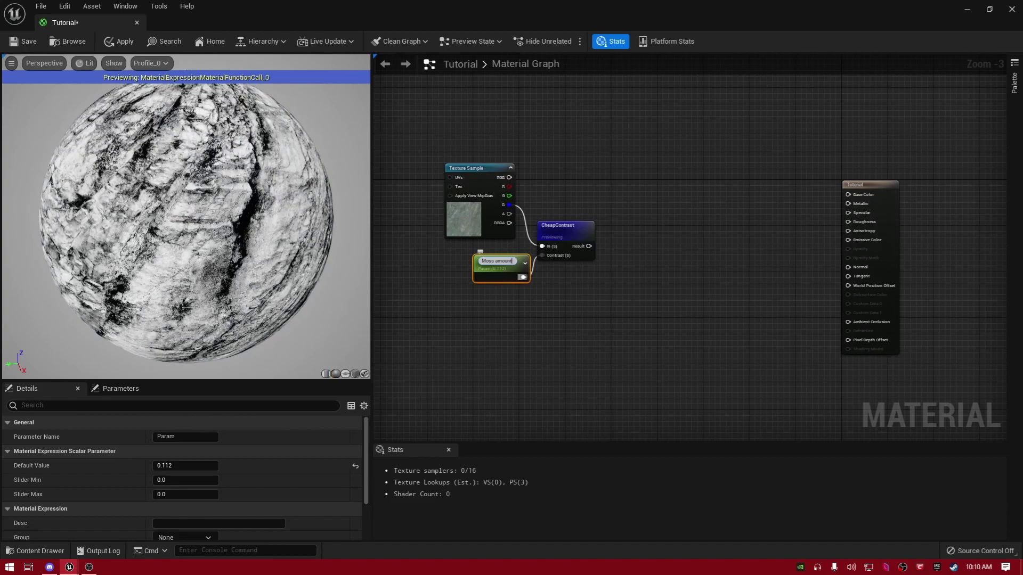
key("Return")
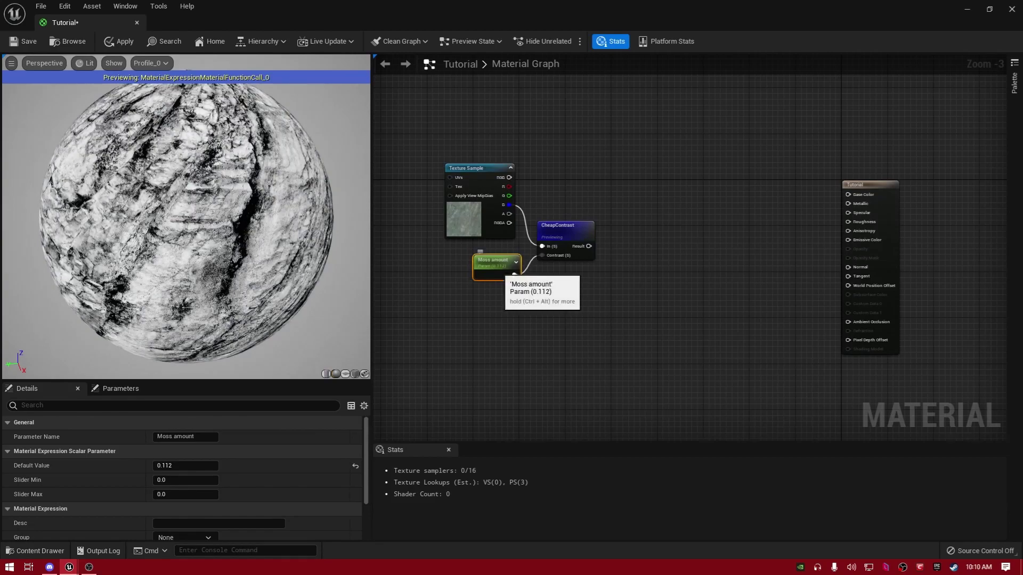
left_click_drag(497, 268, 490, 264)
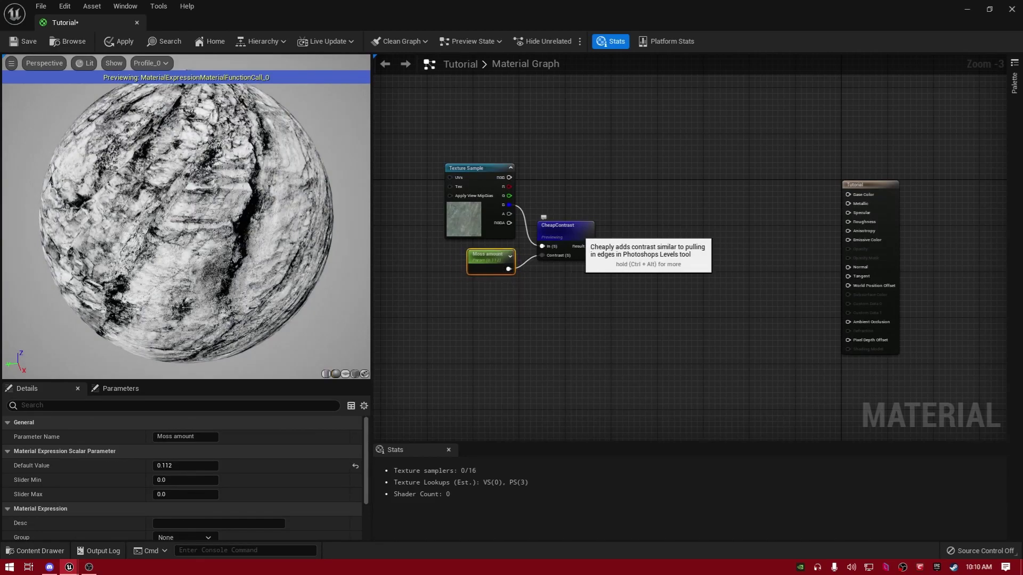
Add a Multiply node with the CheapContrast result as input A and a new constant as input B.
left_click(629, 230)
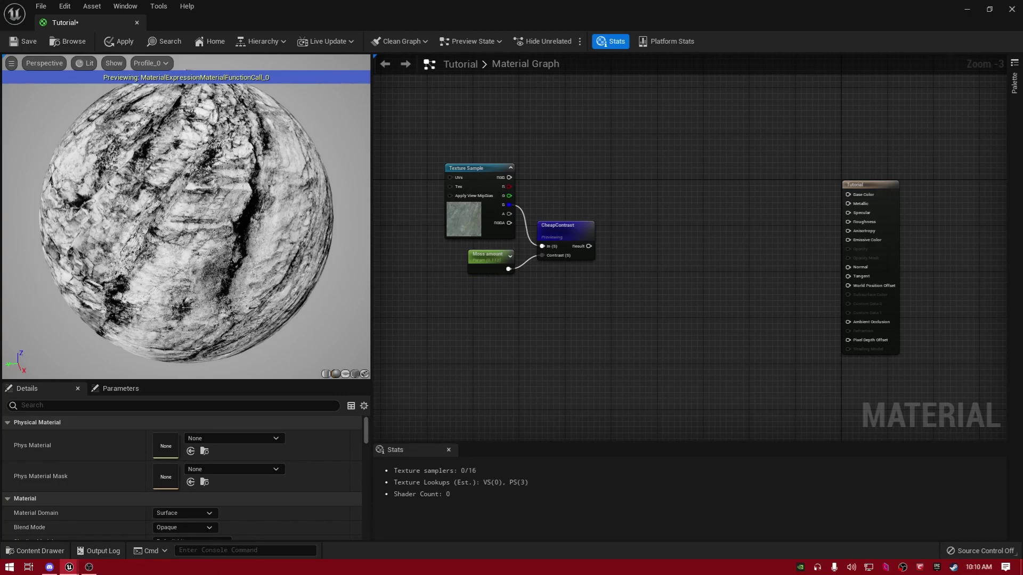
key("m")
left_click(633, 234)
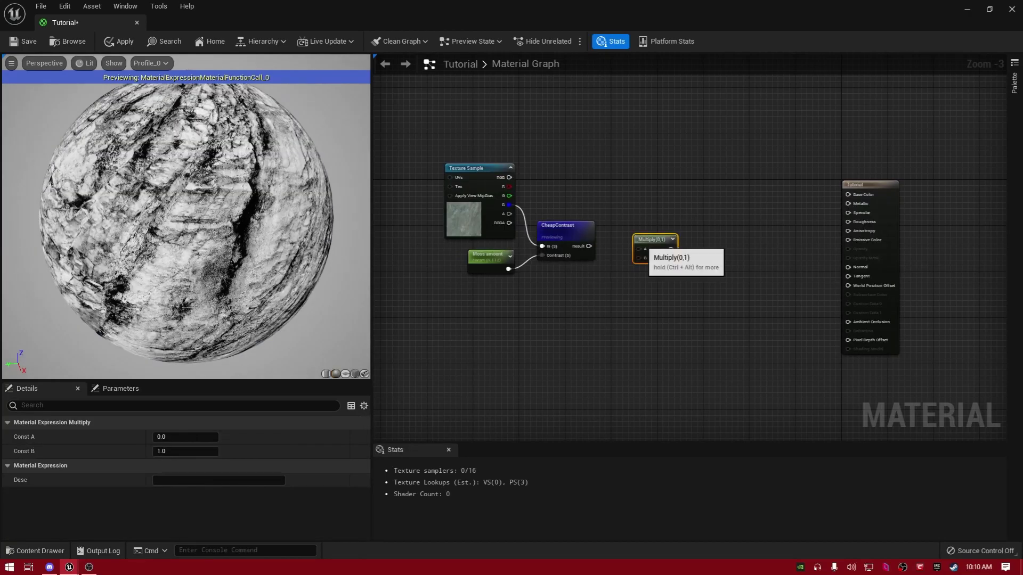
left_click_drag(588, 246, 634, 237)
left_click(573, 283)
key("1")
left_click(568, 279)
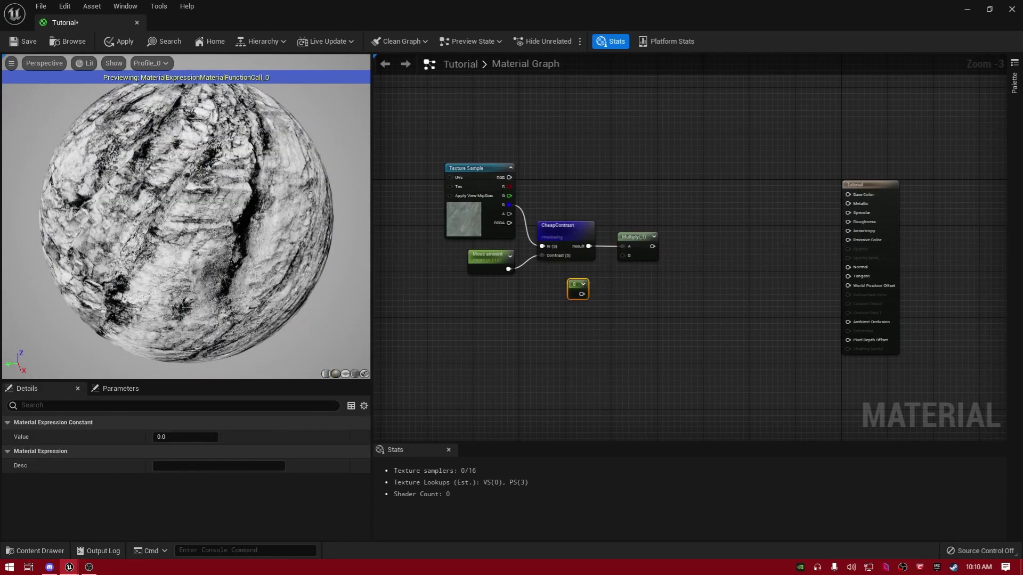
left_click_drag(582, 295, 623, 256)
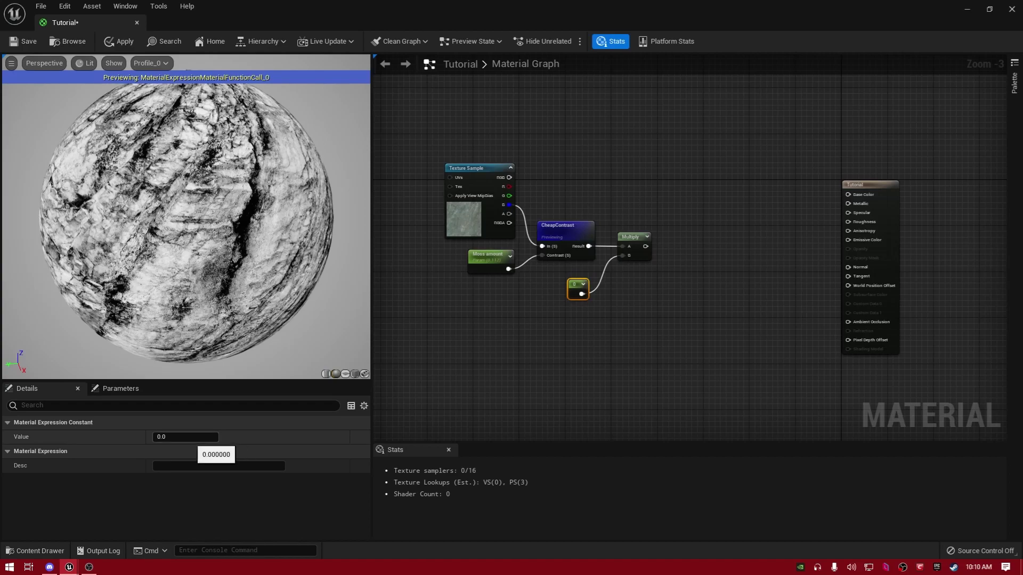
Convert the constant feeding the Multiply node to a parameter named "Blend amount".
right_click(576, 287)
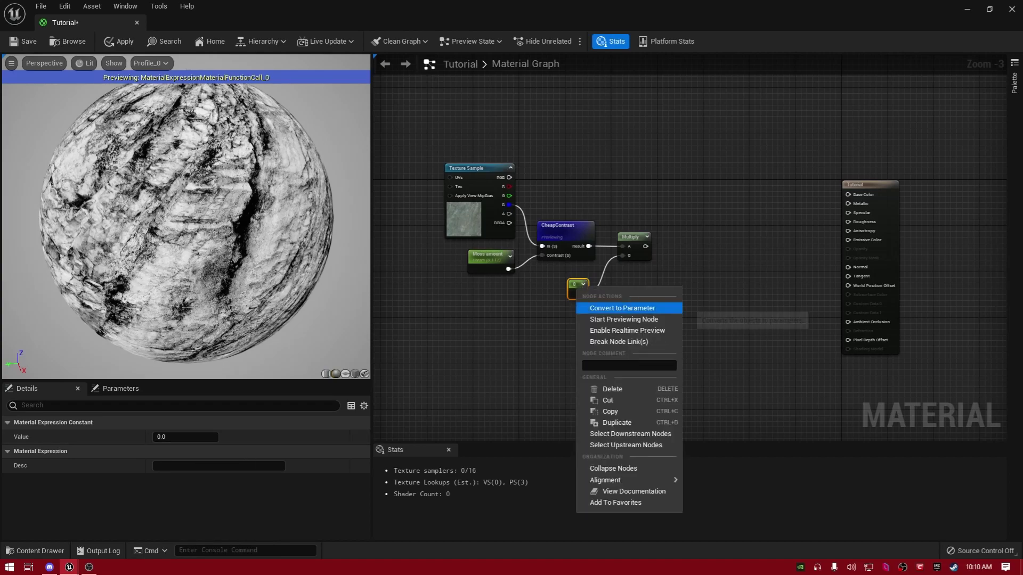
left_click(602, 308)
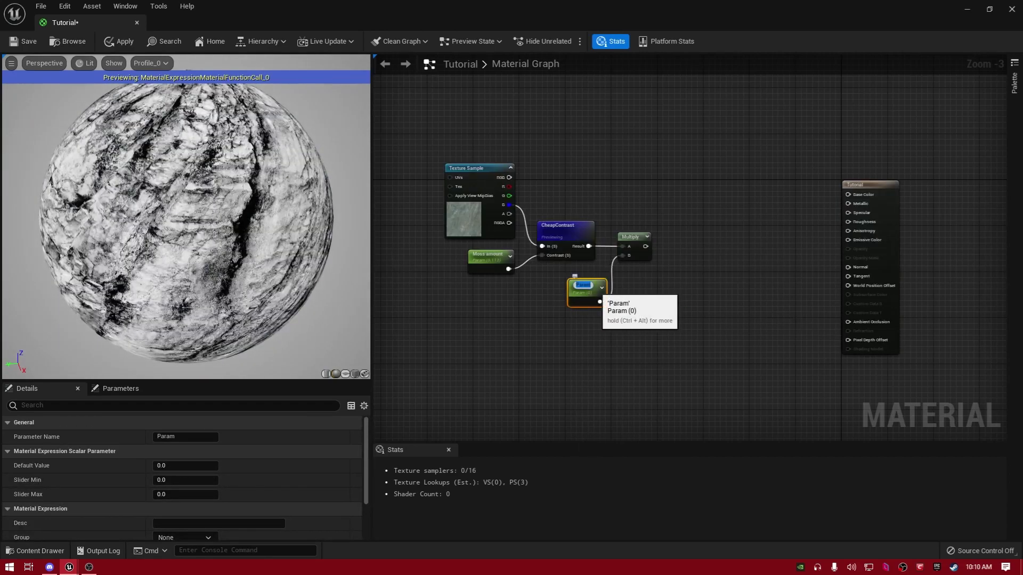
type("RockIntensity")
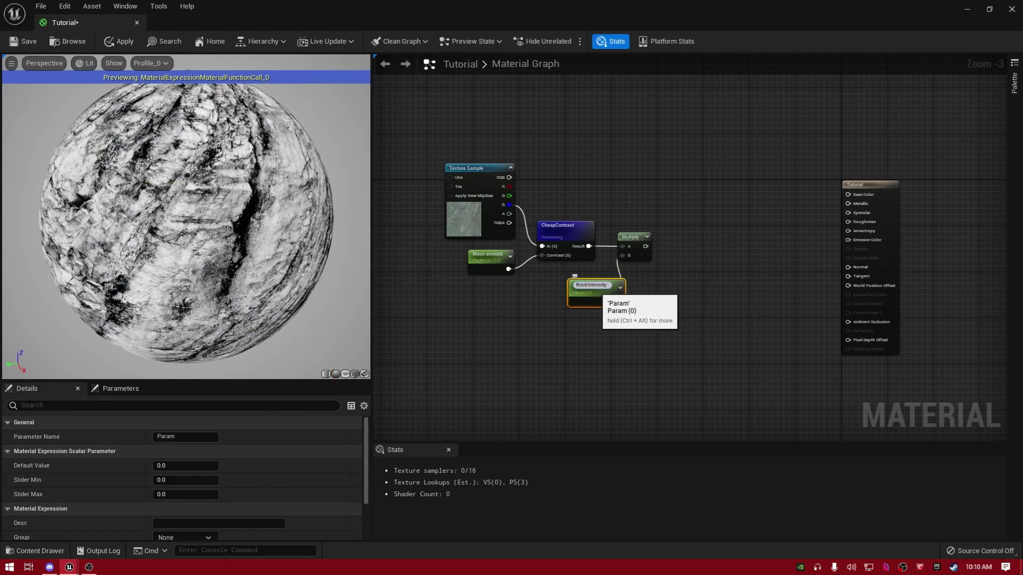
key("ctrl+BackSpace")
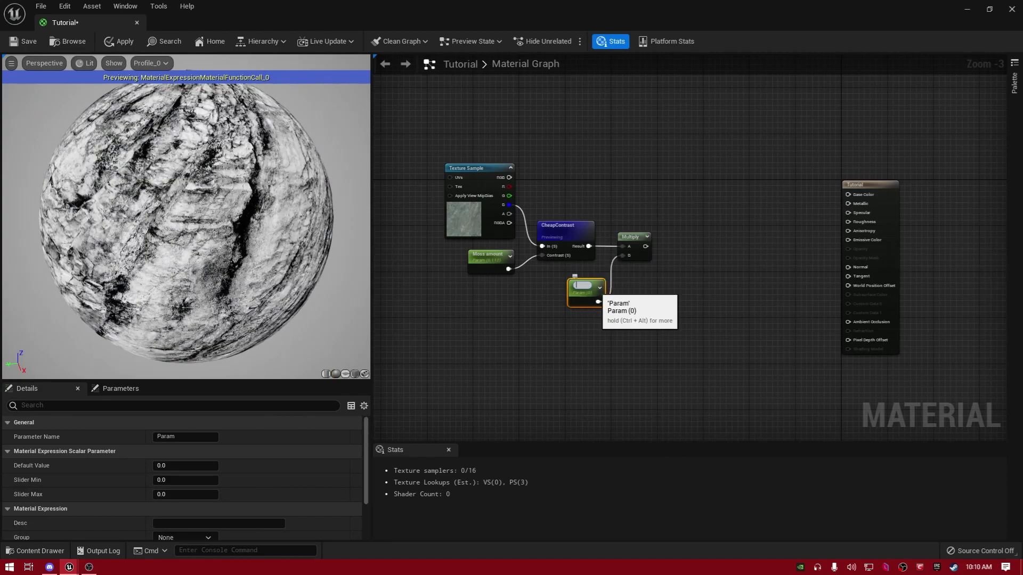
type("Blend amount")
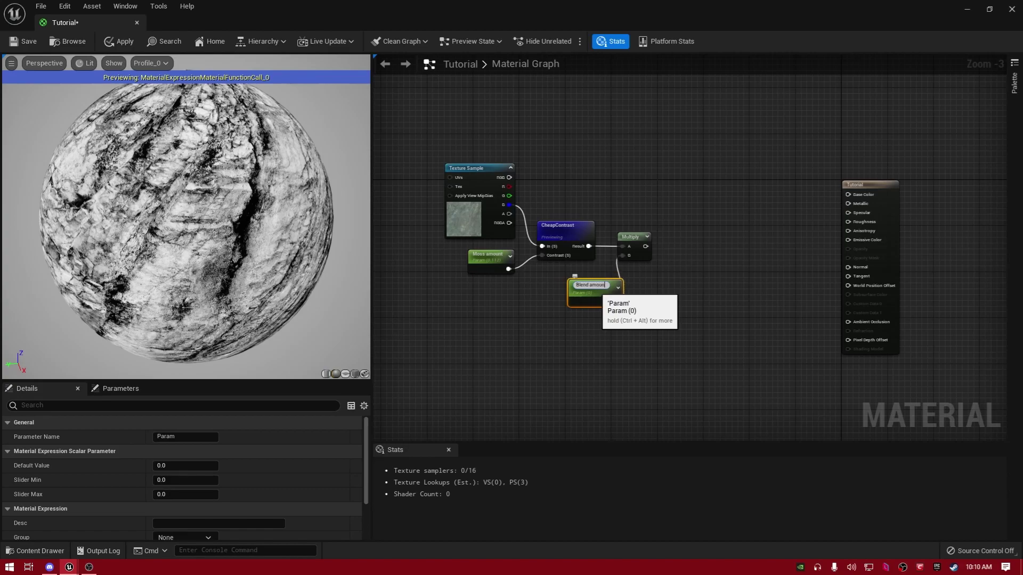
key("Return")
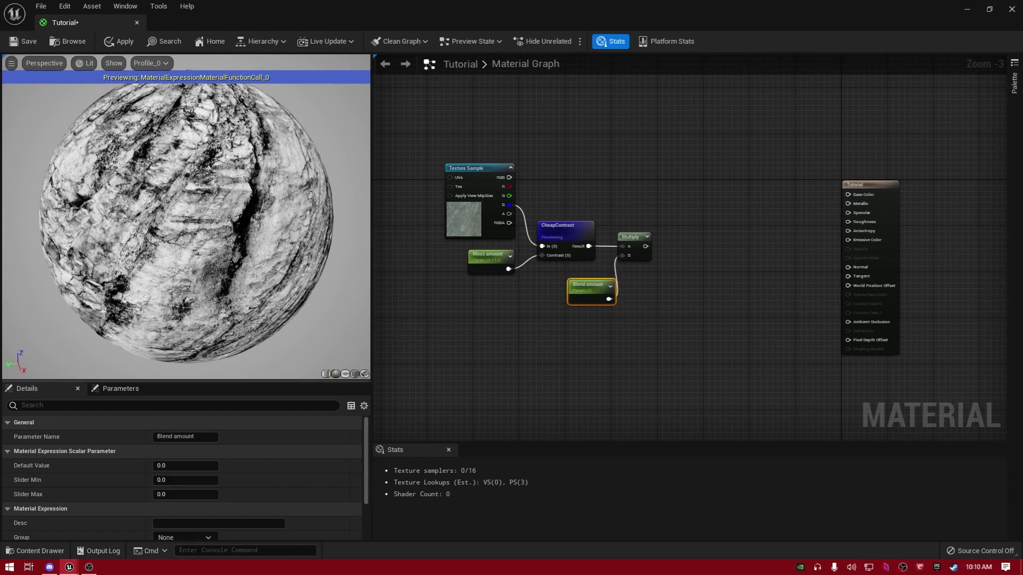
Set the Blend amount parameter's default value to 0.256.
scroll(186, 216, "up", 4)
scroll(187, 217, "down", 2)
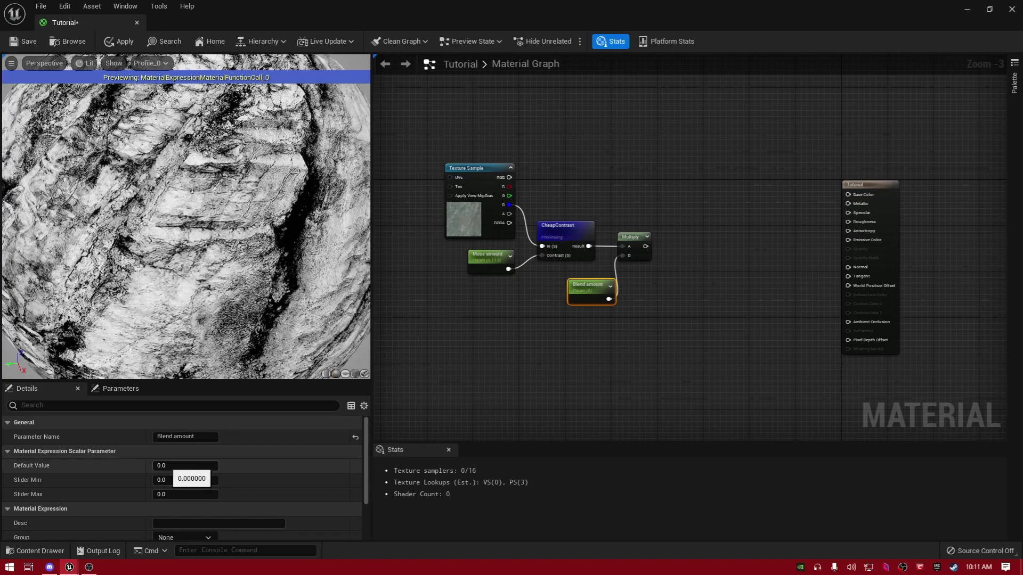
left_click_drag(167, 466, 182, 467)
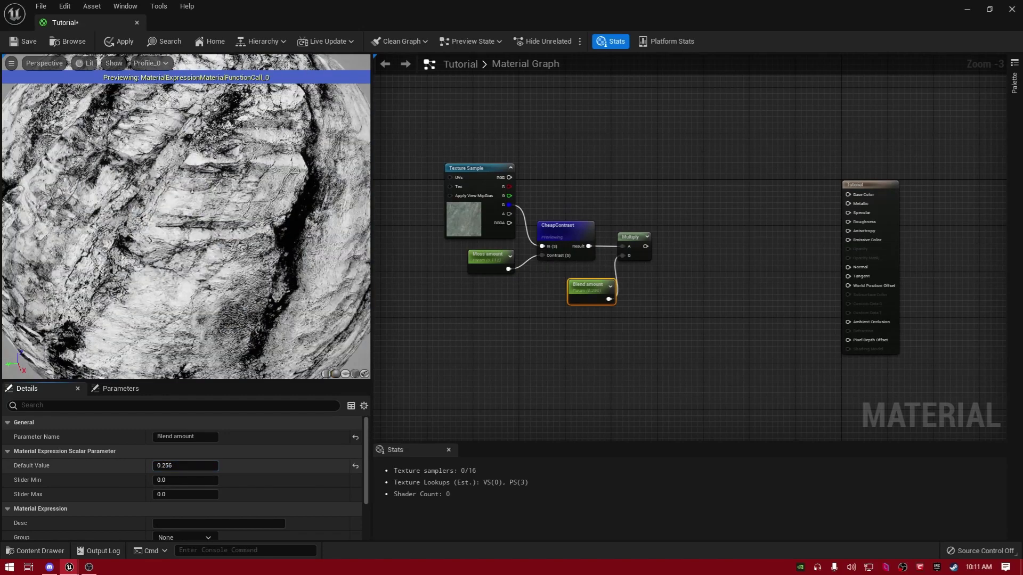
Set the Blend amount parameter's default value to about 6.34 and preview the Multiply node's output.
key("Return")
left_click_drag(172, 466, 255, 466)
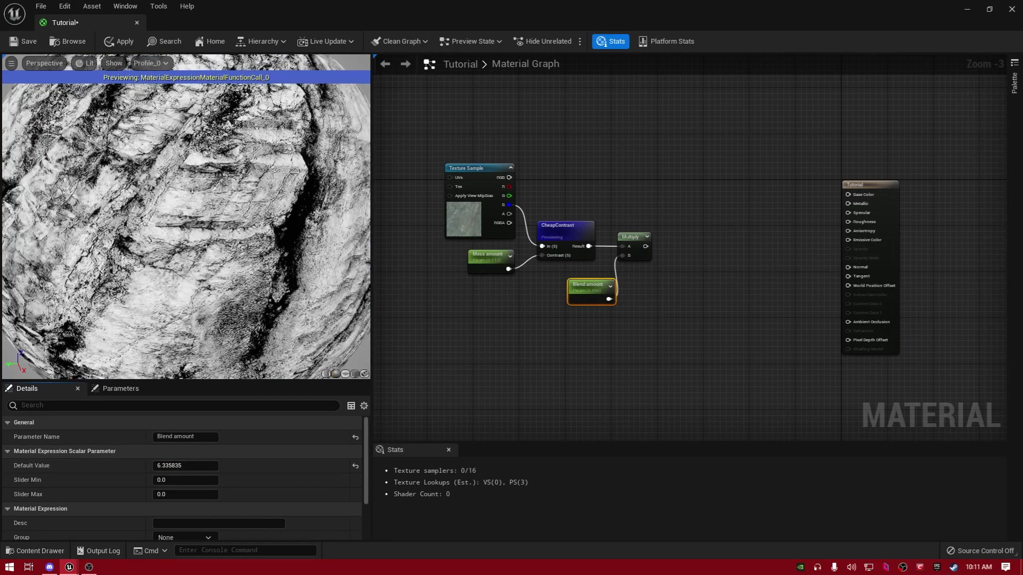
scroll(202, 256, "down", 8)
right_click(640, 237)
left_click(687, 259)
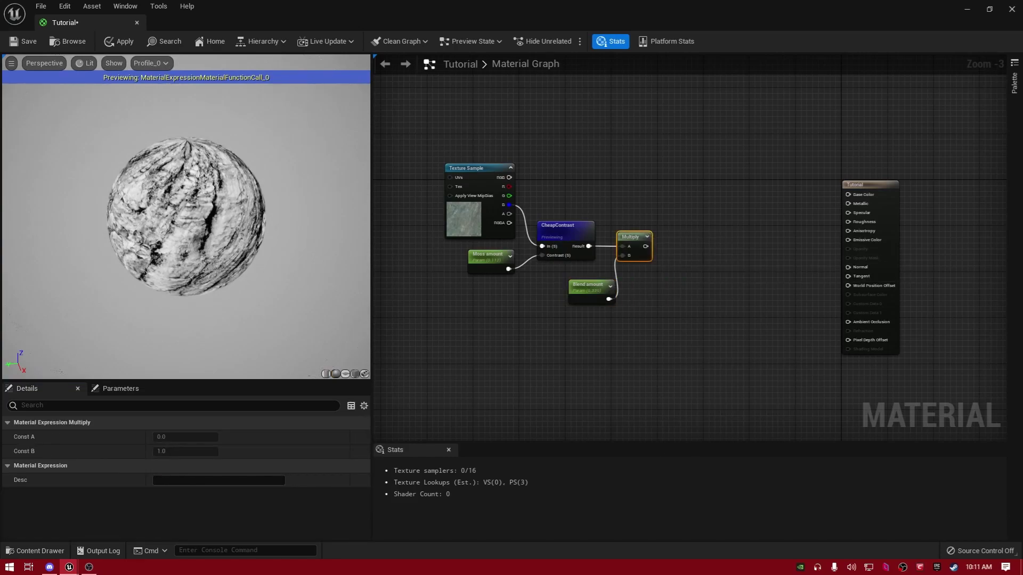
Set the Blend amount parameter's default value to about 1.81 and move its node up beneath the CheapContrast node.
left_click(590, 288)
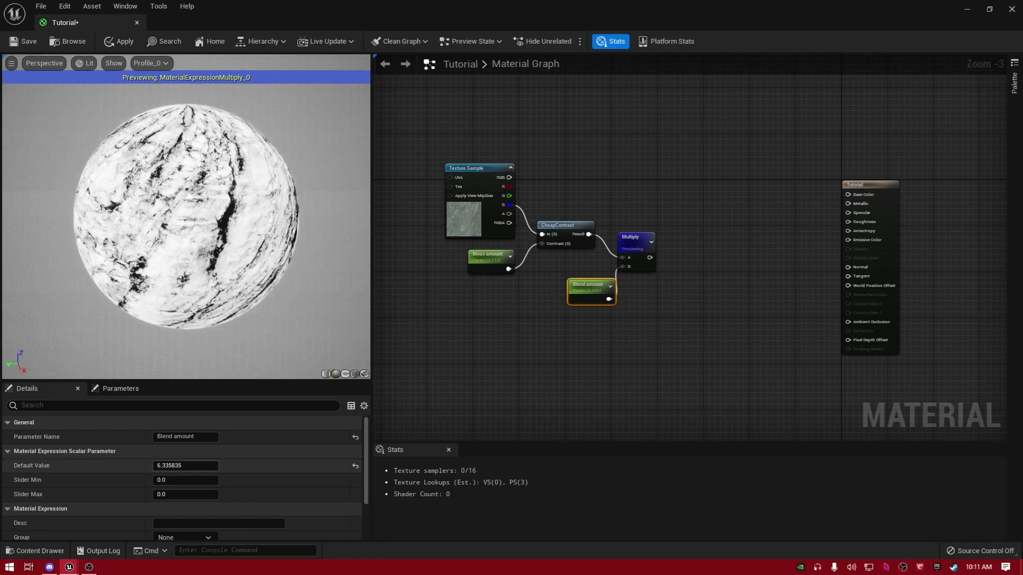
mouse_move(187, 466)
left_mouse_down()
mouse_move(162, 466)
mouse_move(172, 466)
left_mouse_up()
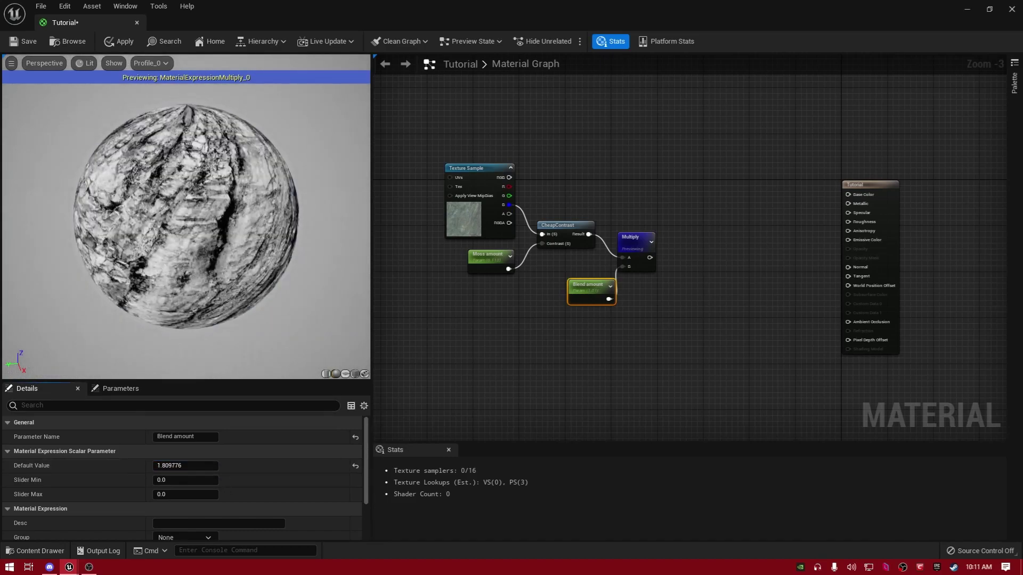
right_click_drag(186, 218, 186, 251)
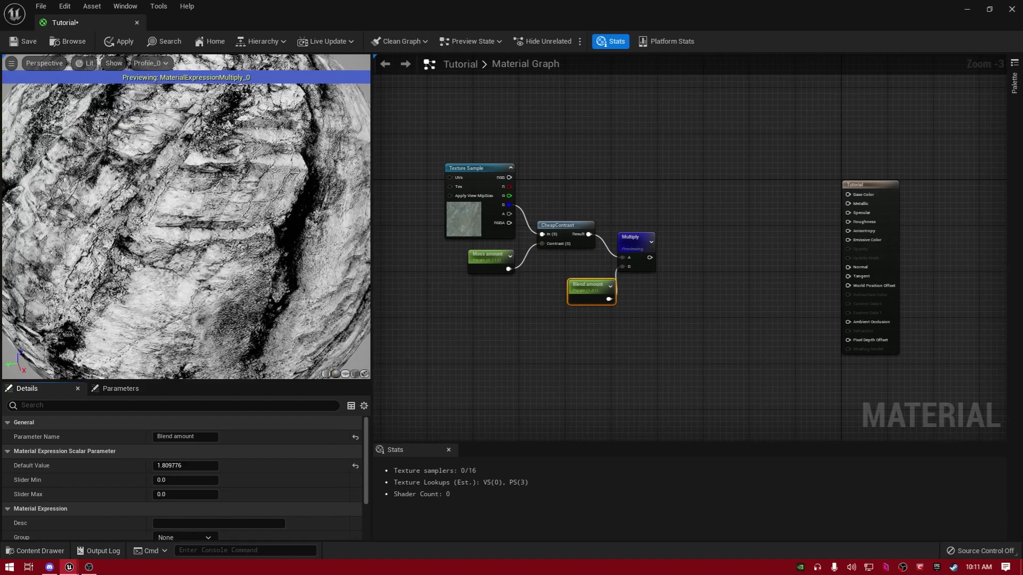
scroll(187, 229, "down", 5)
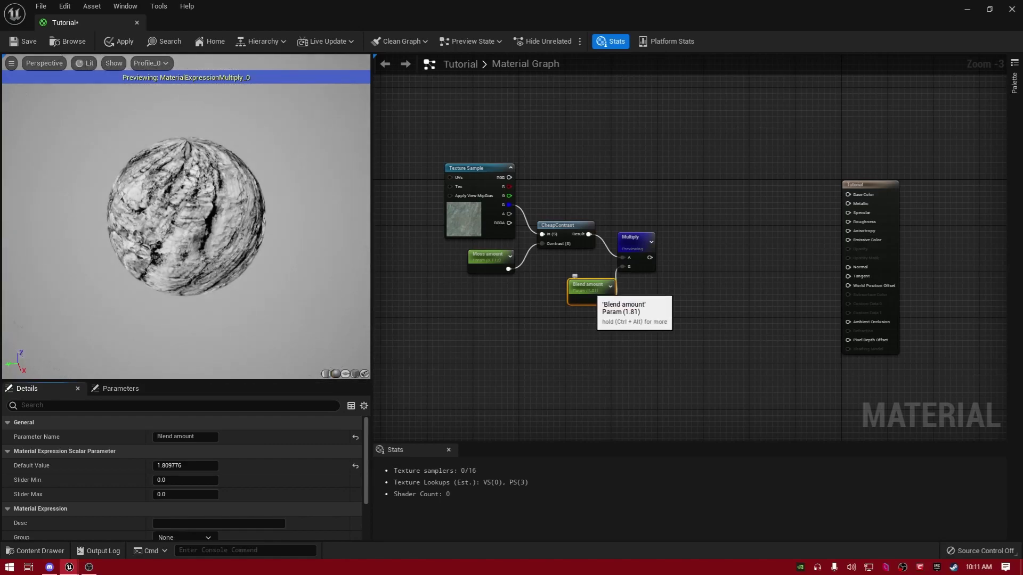
left_click_drag(591, 291, 578, 278)
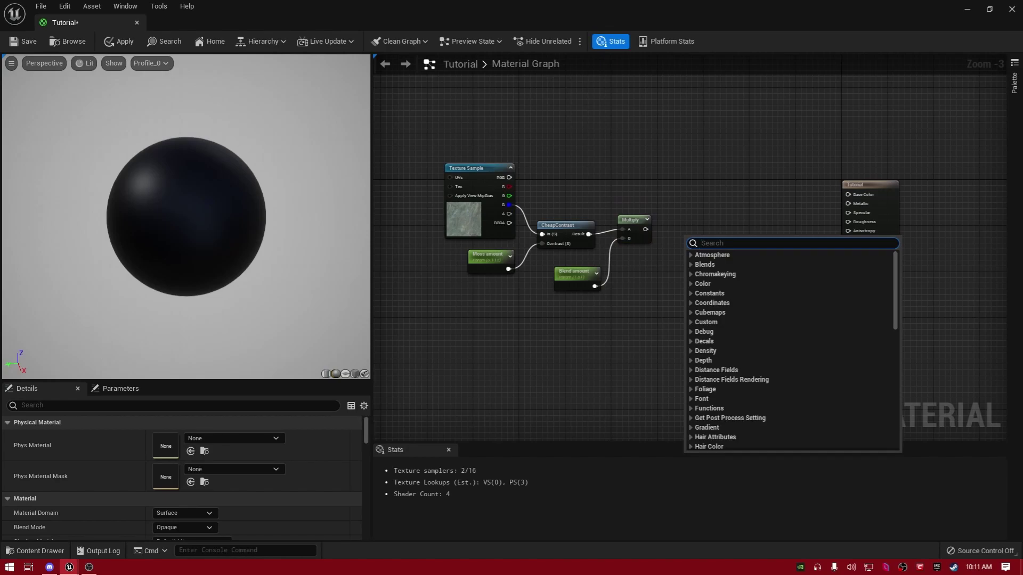
Add a RaiseBlackLevelsByPercentage node after the Multiply node and feed the Multiply output into its Image input.
type("raise bl")
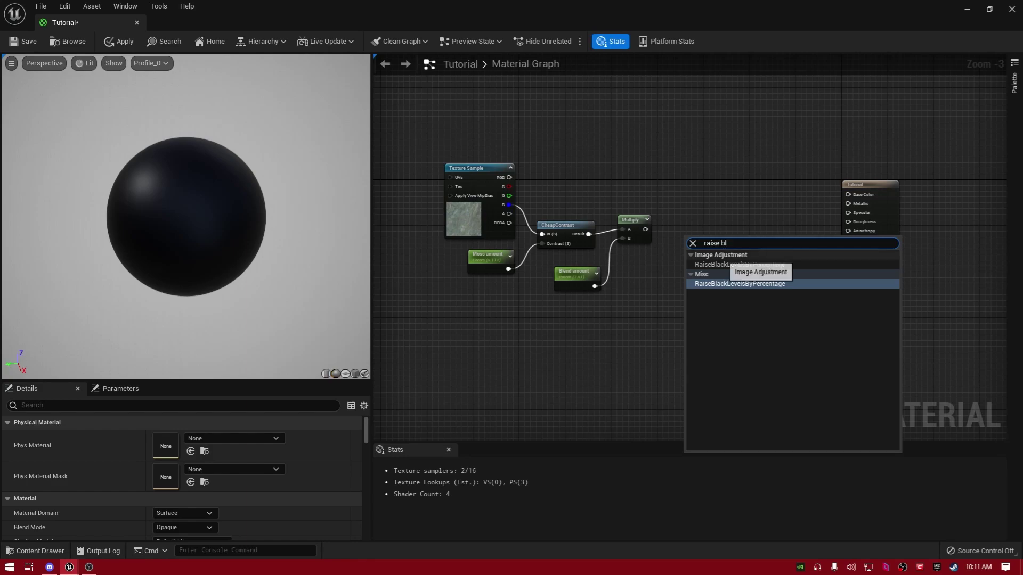
left_click(722, 265)
left_click_drag(714, 242, 710, 233)
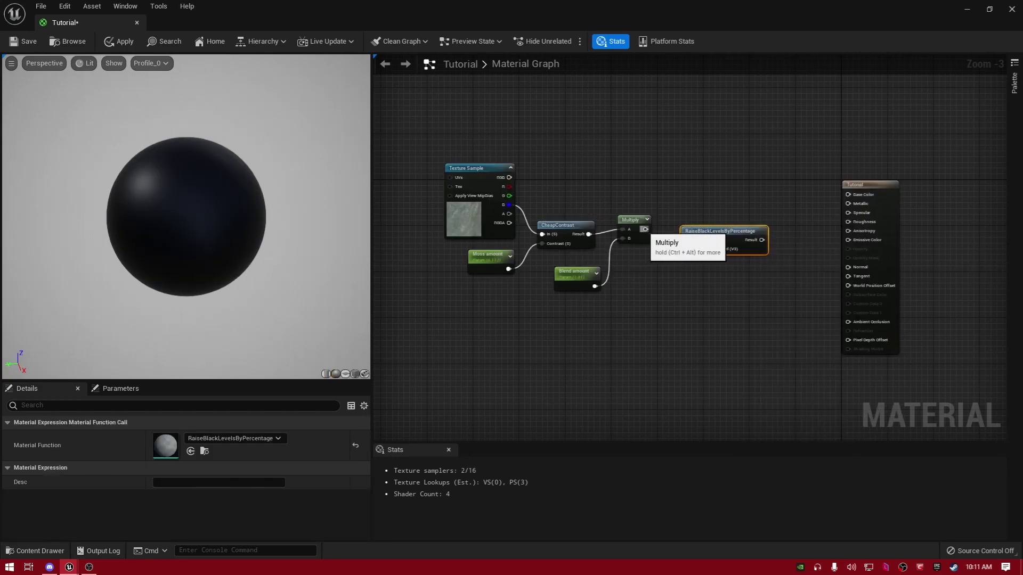
mouse_move(645, 229)
left_mouse_down()
mouse_move(687, 244)
mouse_move(636, 228)
left_mouse_up()
Add a new constant and connect it to the Black intensity level input of RaiseBlackLevelsByPercentage.
key("1")
left_click(648, 280)
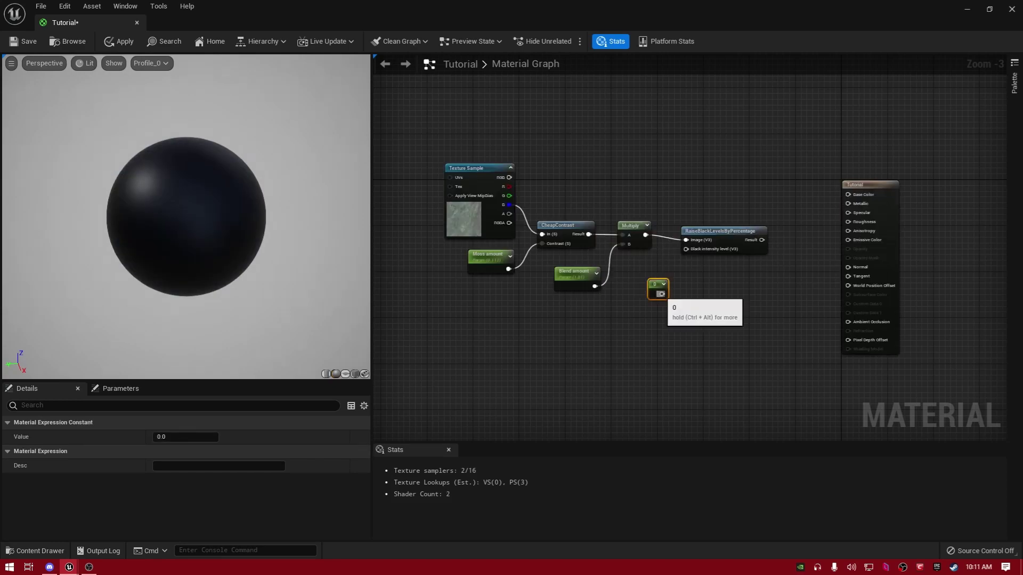
left_click_drag(661, 294, 687, 243)
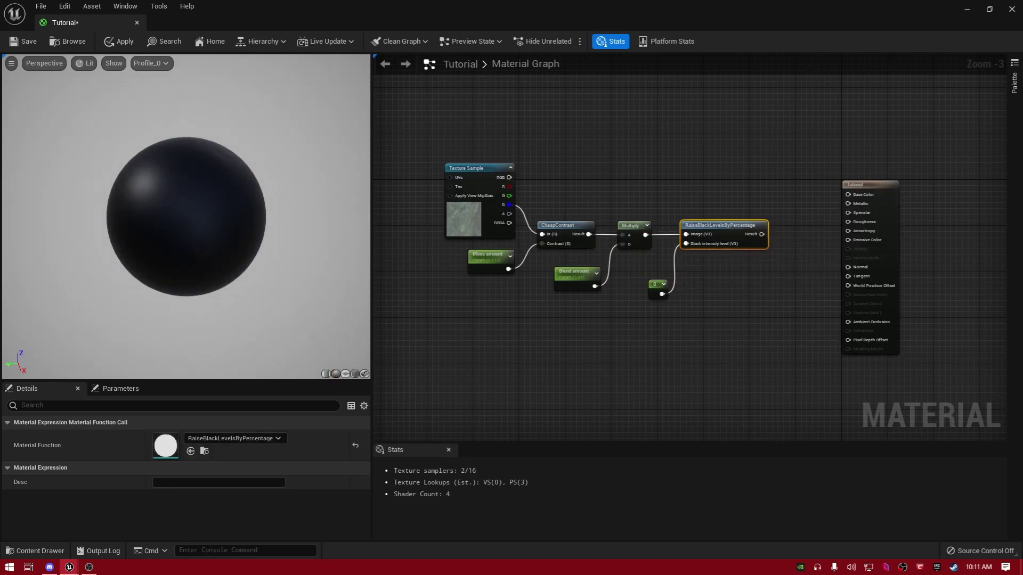
Preview the RaiseBlackLevelsByPercentage node and set its black intensity constant to 1, checking the mask on the preview sphere.
right_click(713, 227)
left_click(746, 251)
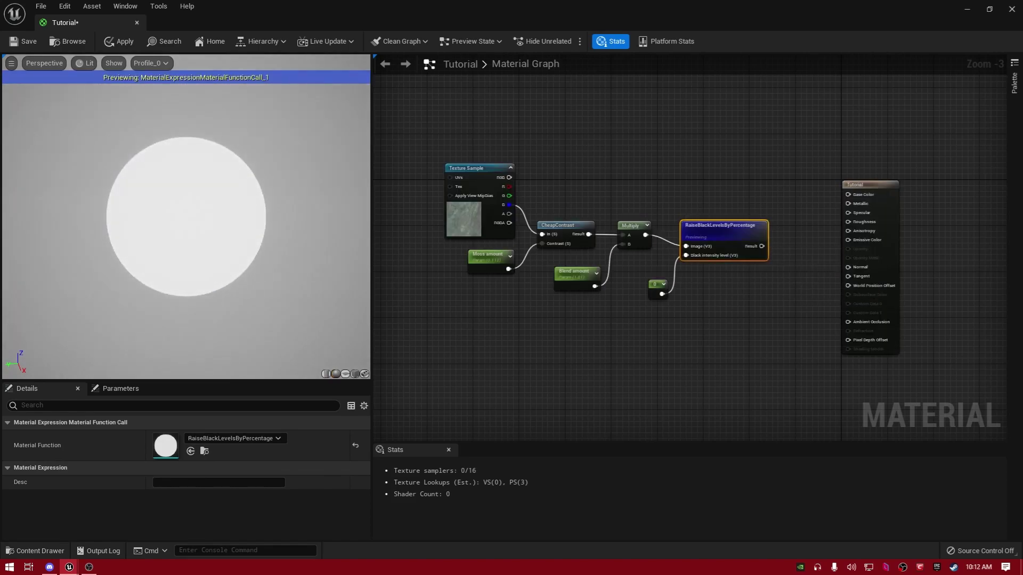
left_click(656, 285)
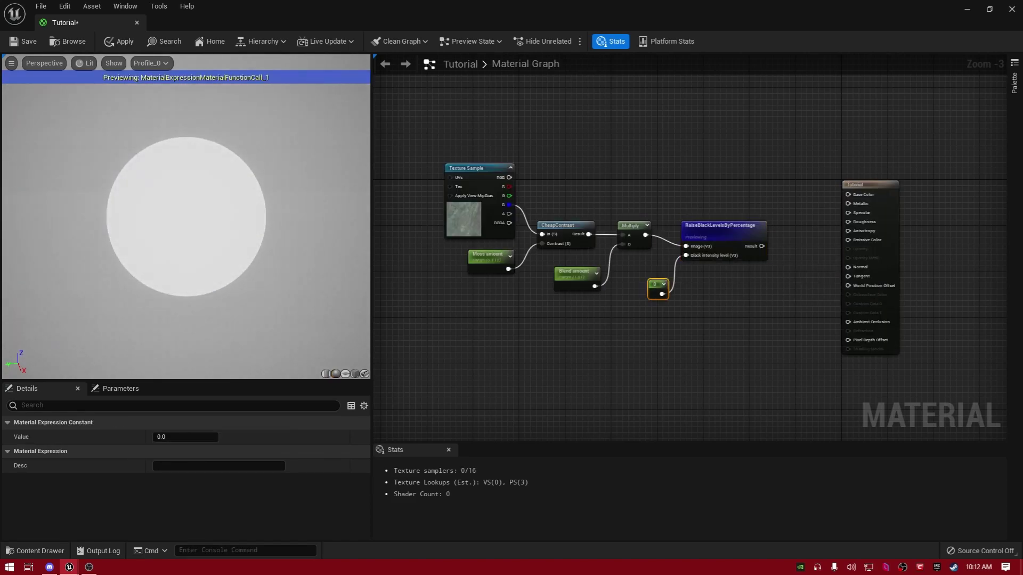
left_click(184, 437)
type("1")
key("Return")
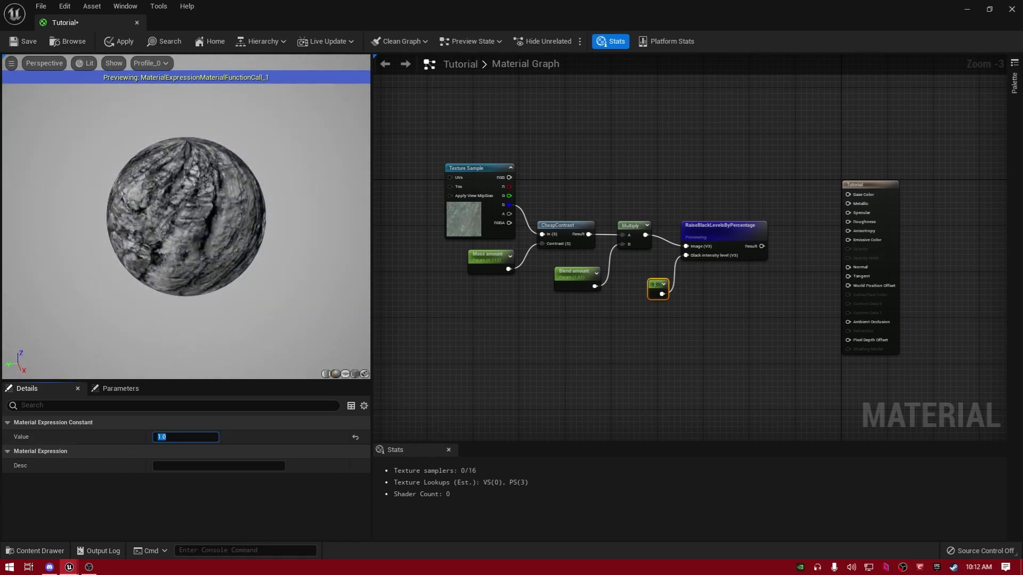
scroll(186, 217, "up", 6)
scroll(186, 217, "down", 6)
left_click_drag(186, 216, 157, 194)
scroll(186, 217, "down", 2)
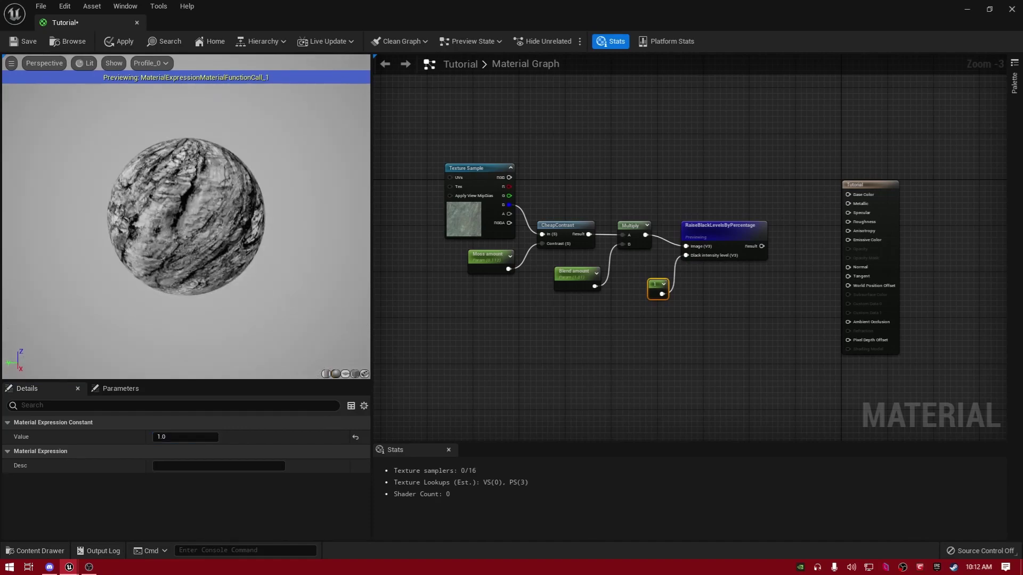
Try 3 as the Blend amount parameter's default value, set it to 5 instead, and inspect the mask up close.
left_click(577, 278)
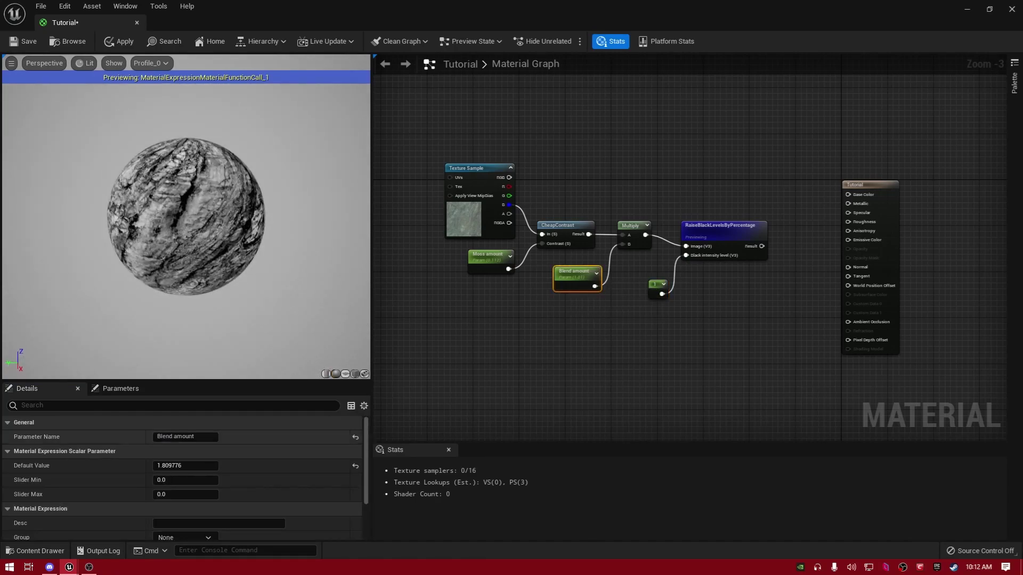
left_click(171, 466)
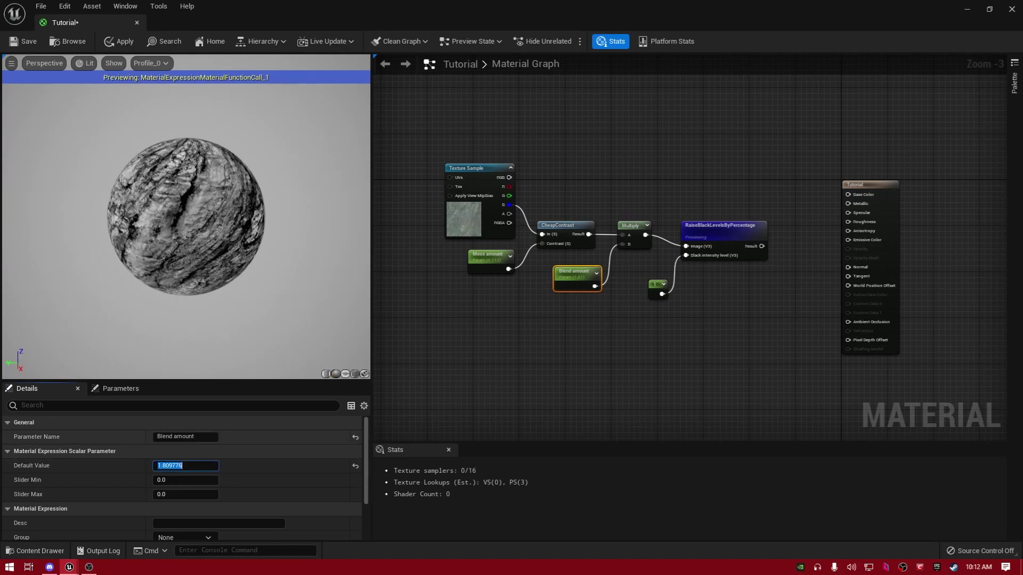
type("3")
key("Return")
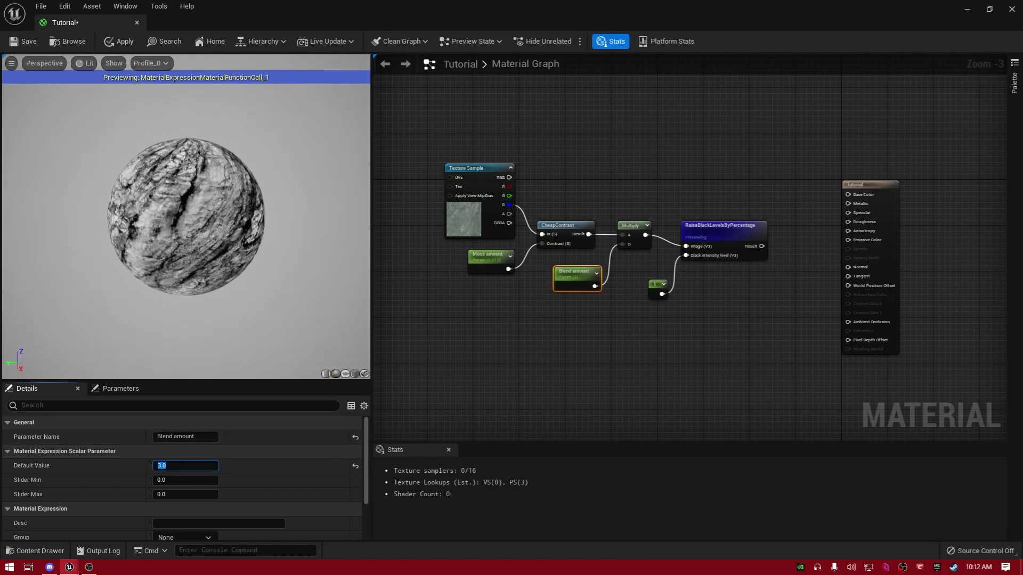
type("5")
key("Return")
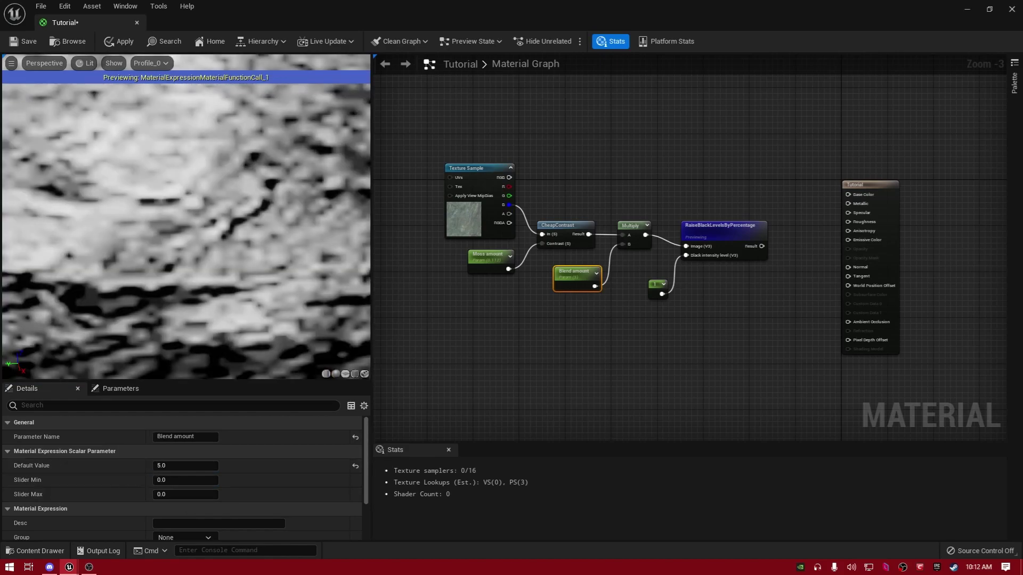
right_click_drag(187, 217, 186, 285)
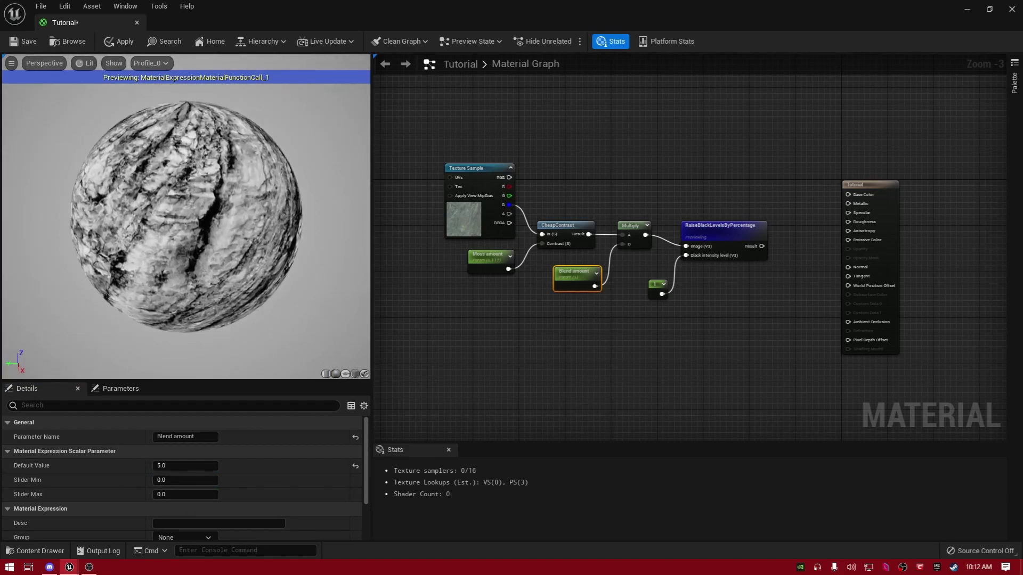
scroll(187, 229, "up", 5)
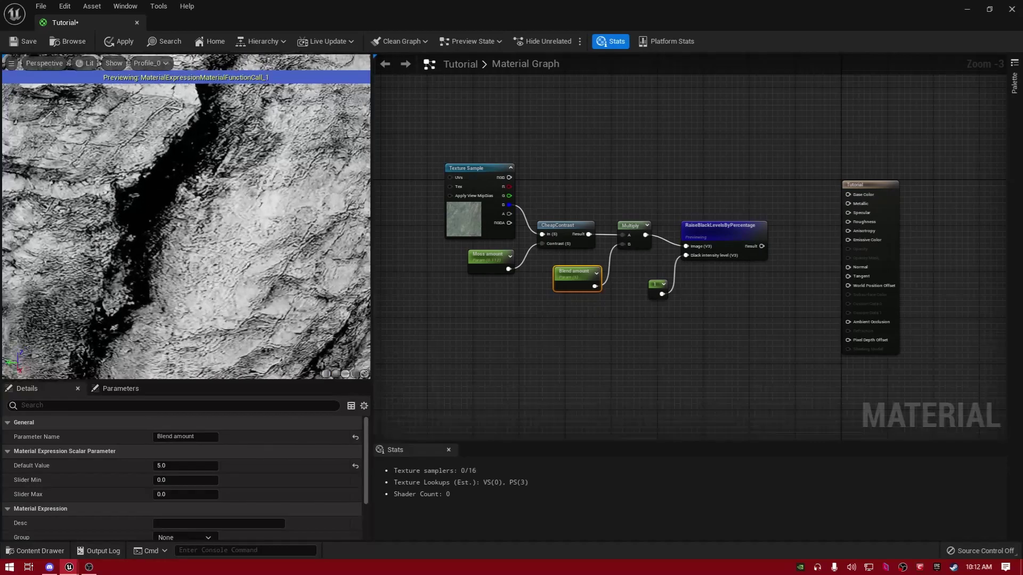
right_click_drag(186, 229, 187, 277)
left_click_drag(187, 229, 198, 229)
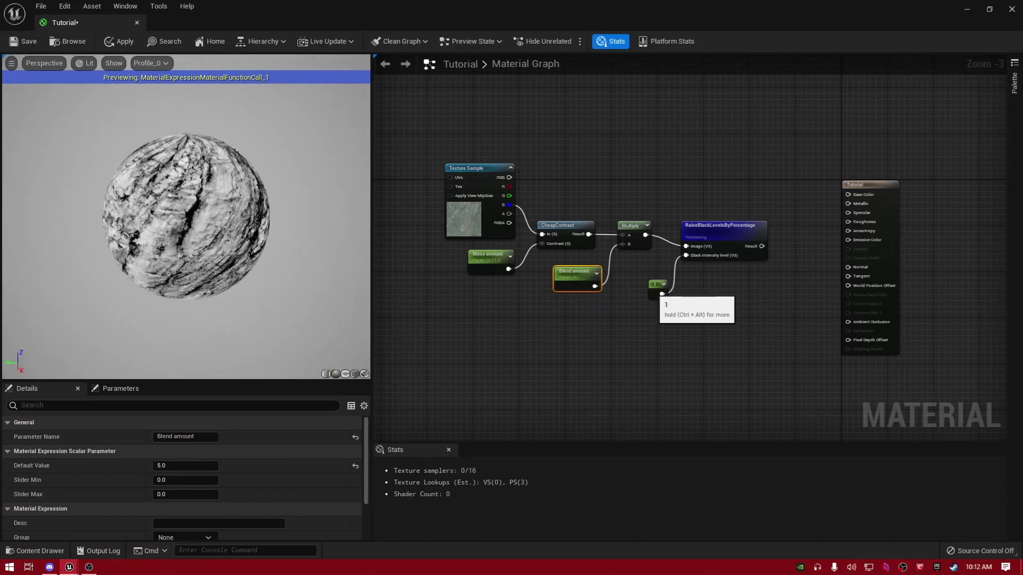
Convert the black intensity constant to a parameter named "Moss strength" and line up the RaiseBlackLevelsByPercentage node with the Multiply node.
left_click(659, 287)
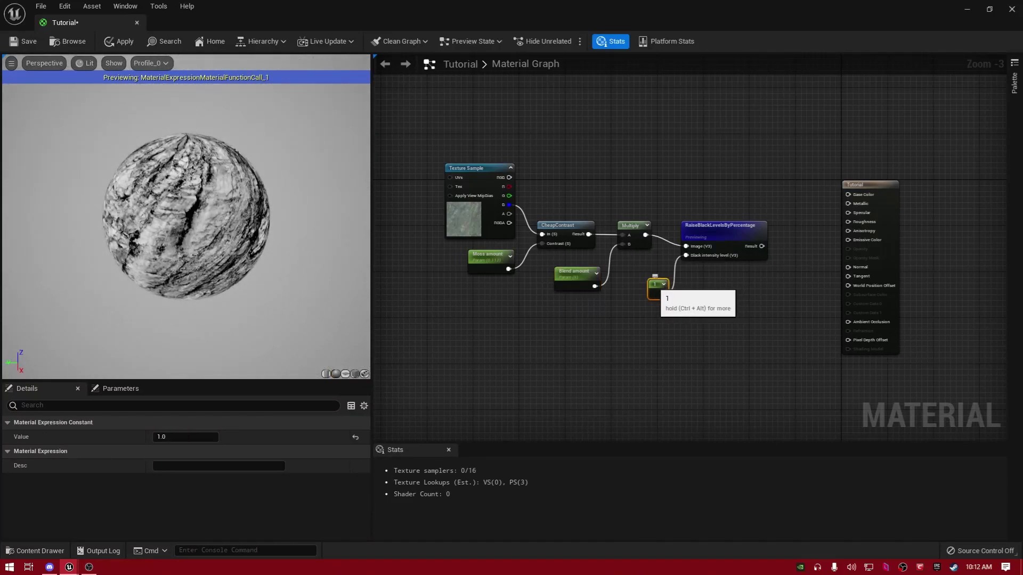
right_click(657, 286)
left_click(699, 307)
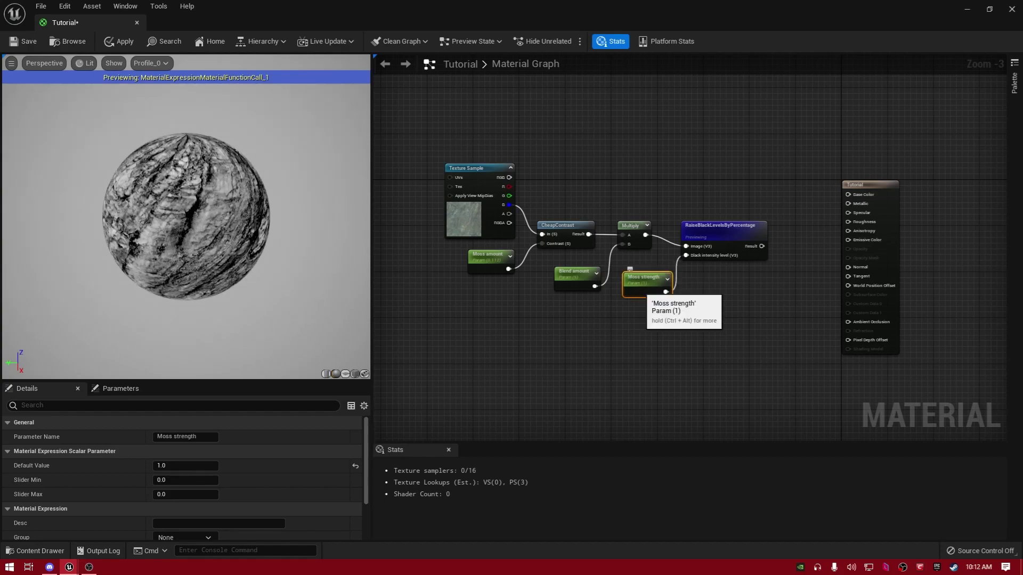
left_click_drag(712, 230, 712, 219)
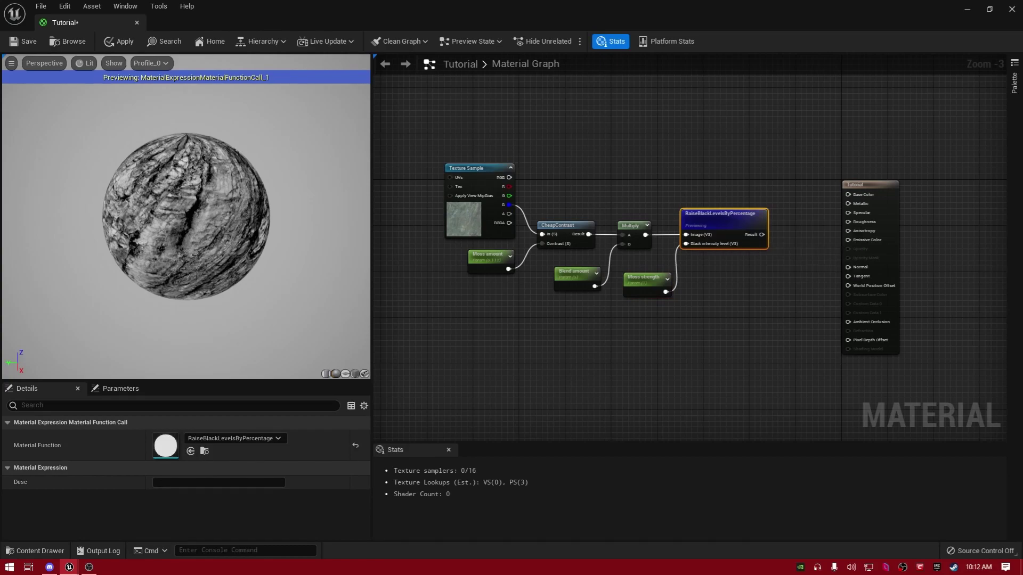
left_click_drag(392, 122, 735, 316)
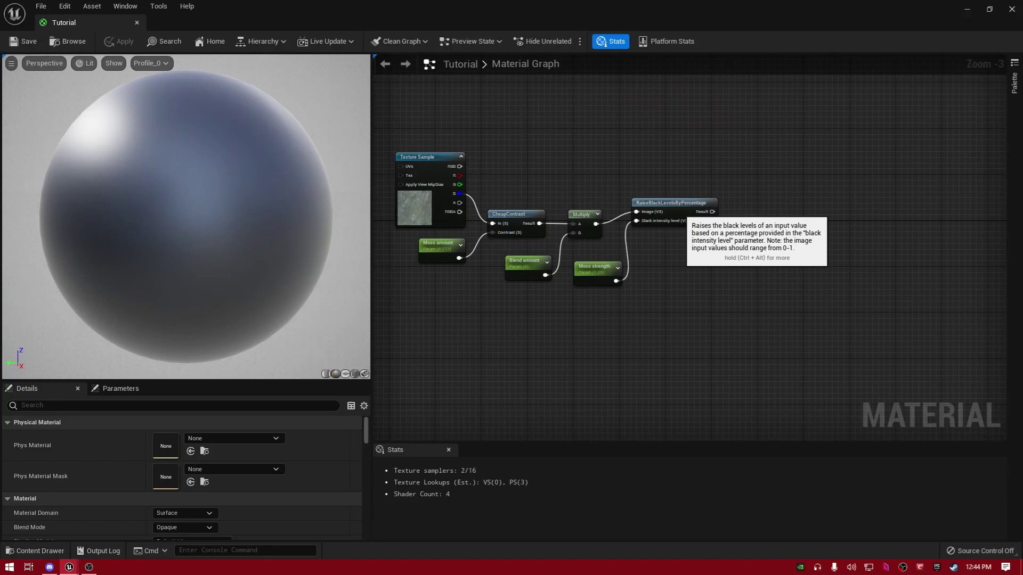
Add a Clamp node fed by the RaiseBlackLevelsByPercentage result and line it up with the node chain.
left_click(678, 218)
left_click_drag(678, 217, 756, 224)
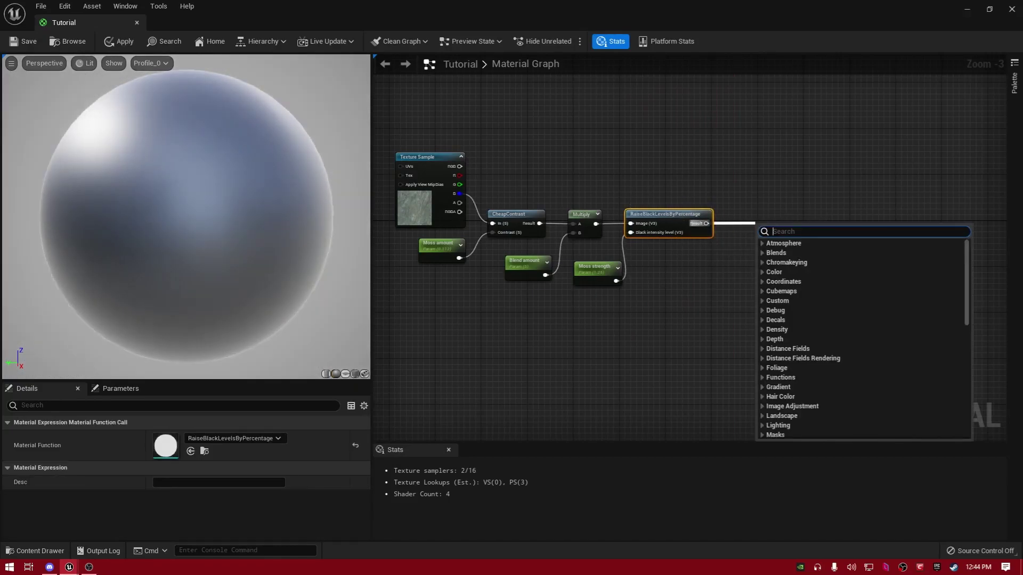
type("clamp")
key("Return")
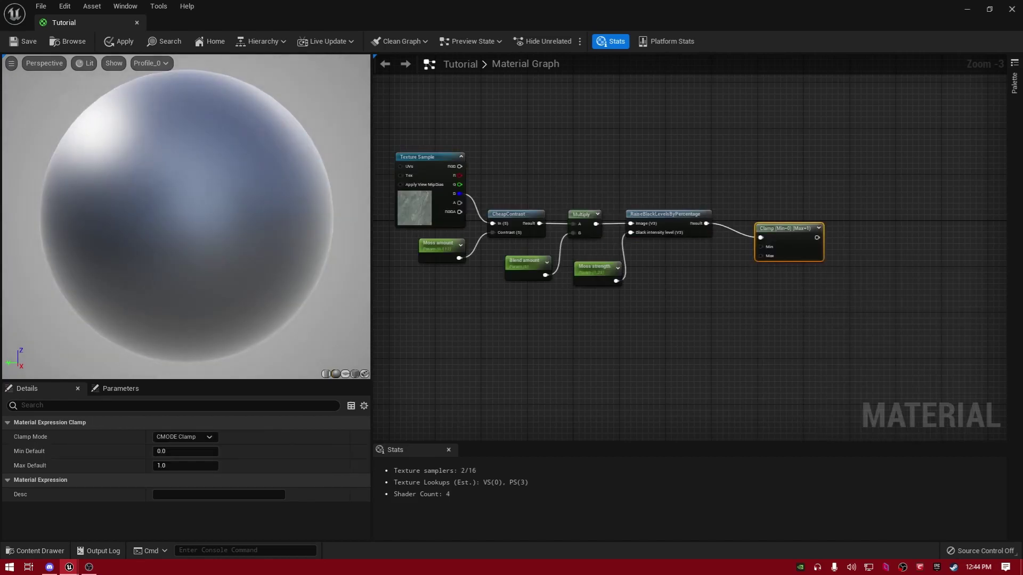
left_click_drag(791, 226, 781, 220)
scroll(771, 238, "up", 3)
left_click_drag(718, 176, 848, 283)
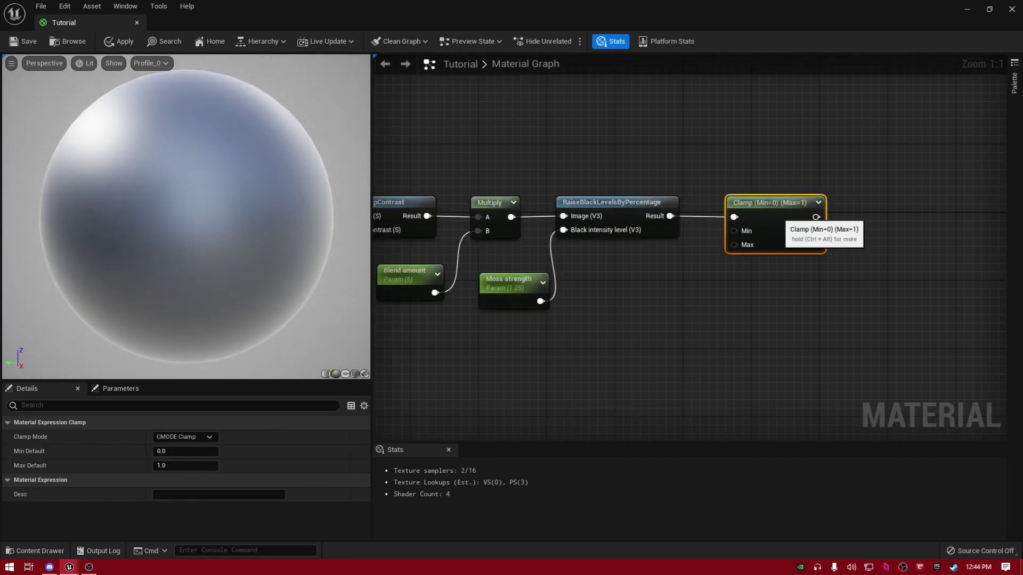
Move the Tutorial result node closer to the Clamp node and shift the whole mask node chain to the left.
scroll(671, 243, "down", 1)
right_click_drag(794, 314, 650, 314)
scroll(650, 315, "down", 1)
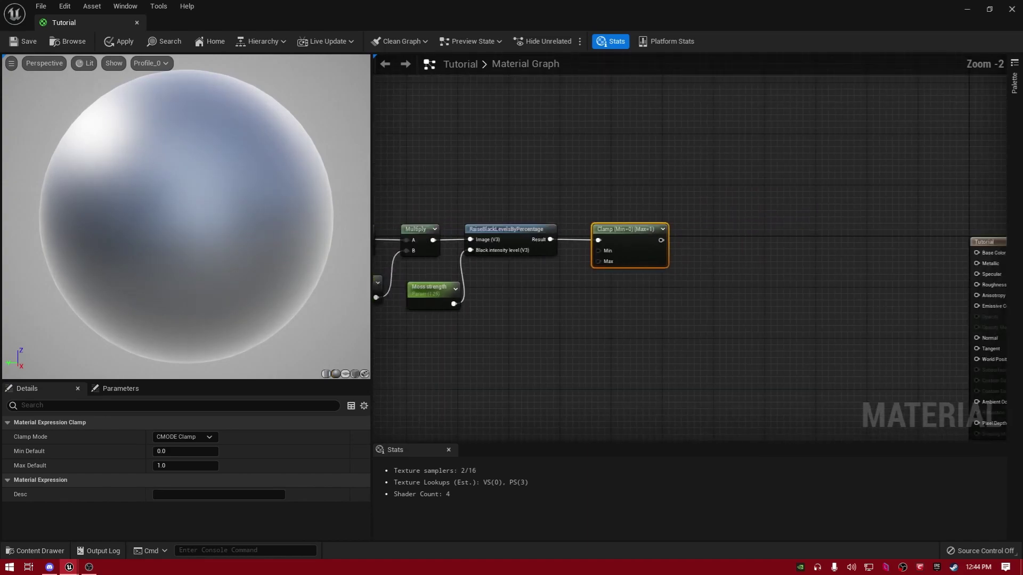
right_click_drag(891, 314, 733, 320)
left_click_drag(854, 248, 768, 236)
scroll(577, 314, "down", 2)
right_click_drag(577, 314, 802, 300)
left_click_drag(717, 302, 453, 199)
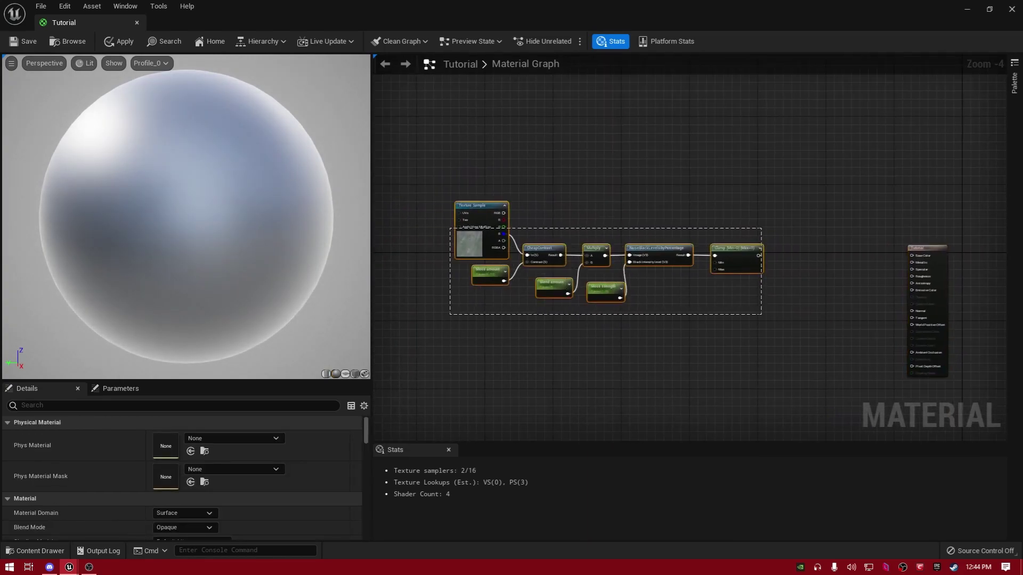
left_click_drag(738, 262, 662, 264)
Add a LinearInterpolate node after the Clamp, with the Clamp output connected to its Alpha input instead of A.
scroll(639, 257, "up", 2)
type("linear")
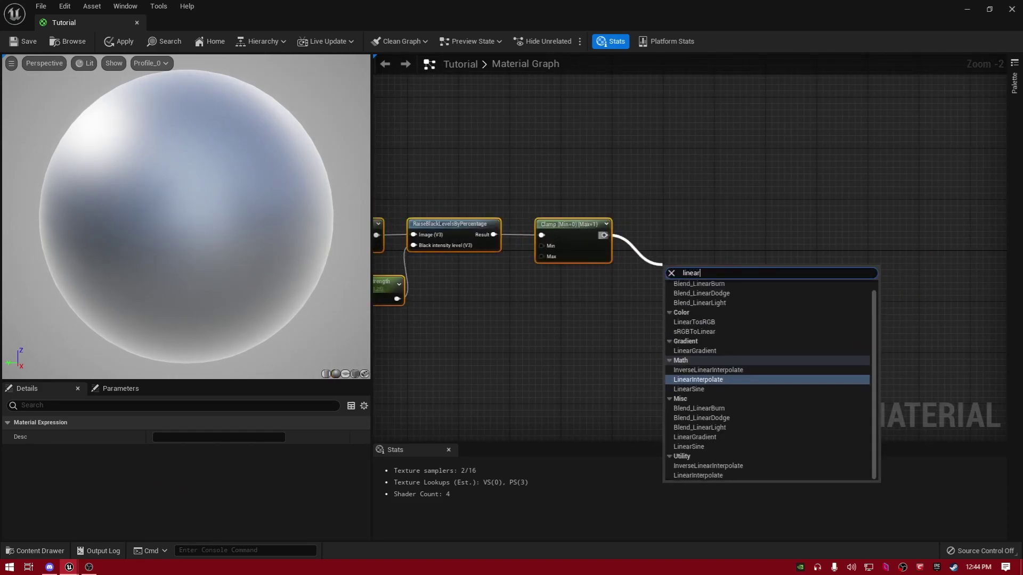
key("Return")
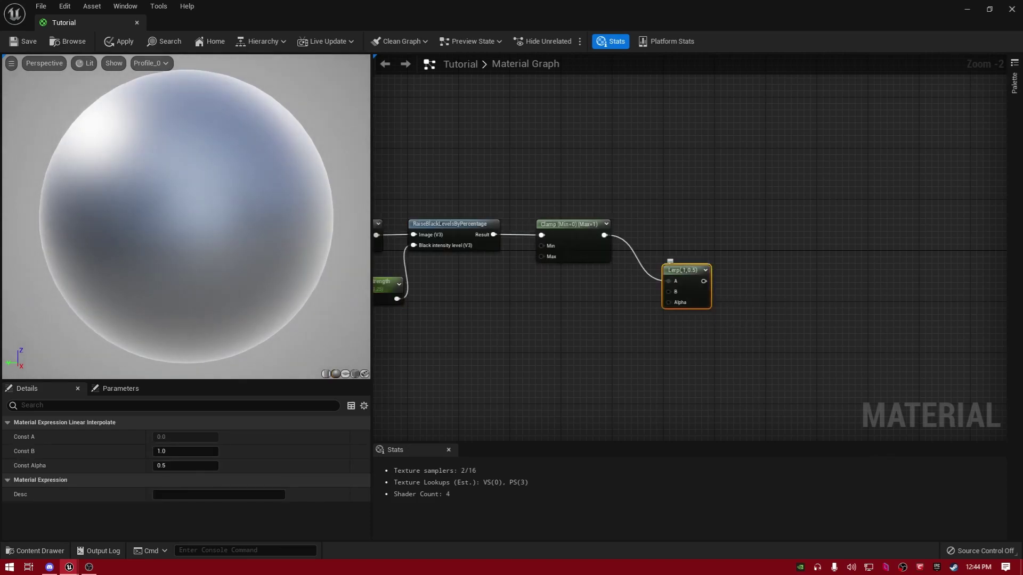
left_click(669, 280, "alt")
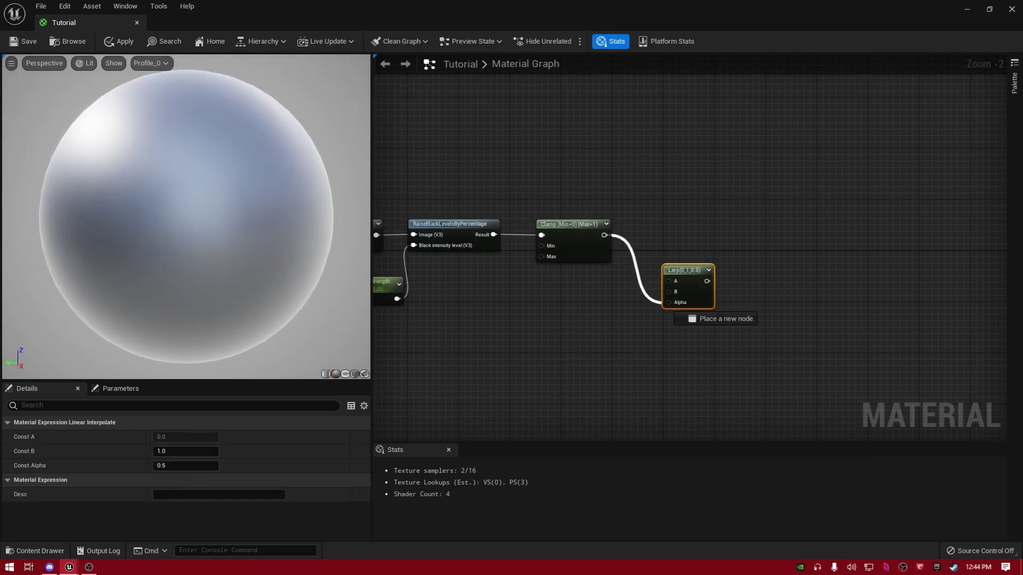
left_click_drag(665, 303, 683, 253)
scroll(696, 260, "up", 2)
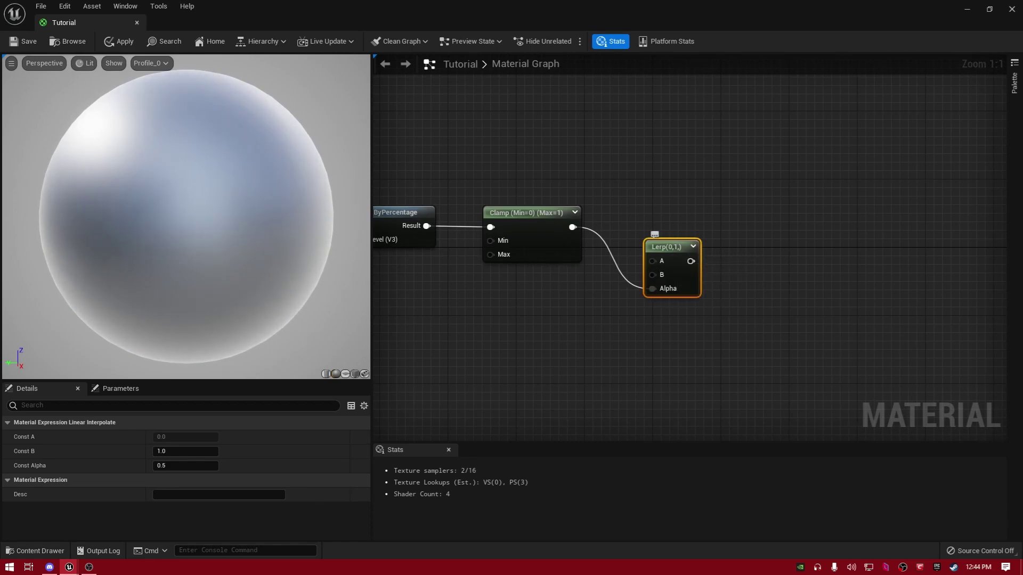
Move the Lerp node up so it sits slightly higher than the Clamp node.
left_click_drag(669, 274, 580, 162)
scroll(613, 294, "down", 2)
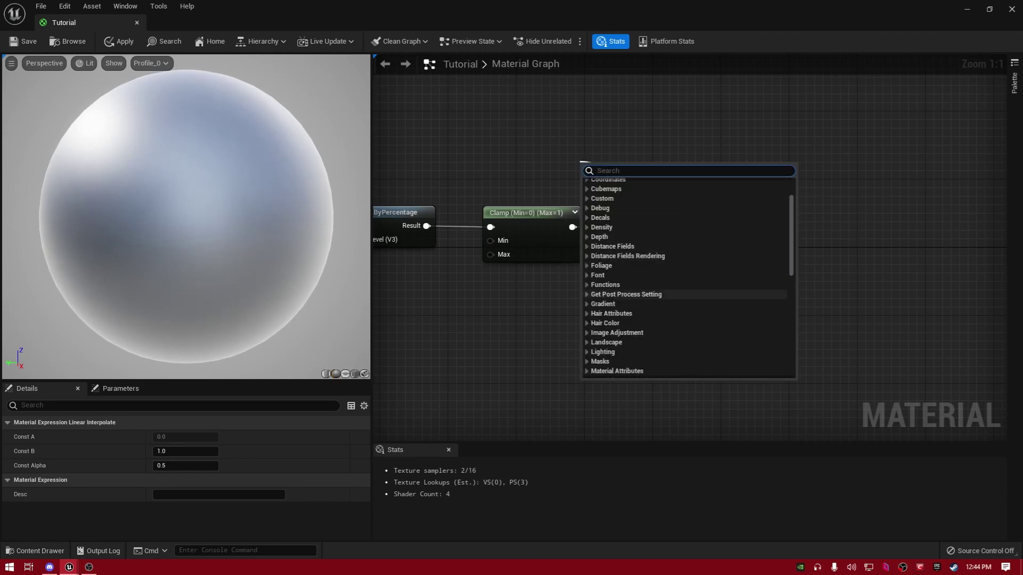
left_click(548, 293)
Duplicate the rock albedo Texture Sample, place the copy above the mask chain, and connect its RGB output to the Lerp's B input.
scroll(548, 293, "down", 2)
right_click_drag(443, 223, 764, 256)
left_click(478, 200)
key("ctrl+c")
left_click(748, 177)
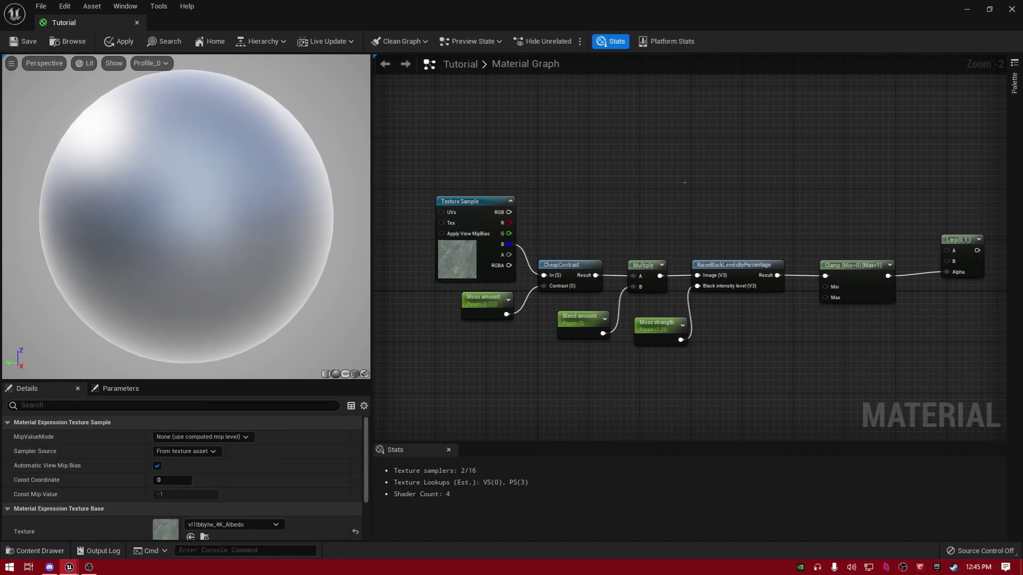
key("ctrl+v")
right_click_drag(856, 192, 632, 168)
left_click_drag(560, 160, 721, 241)
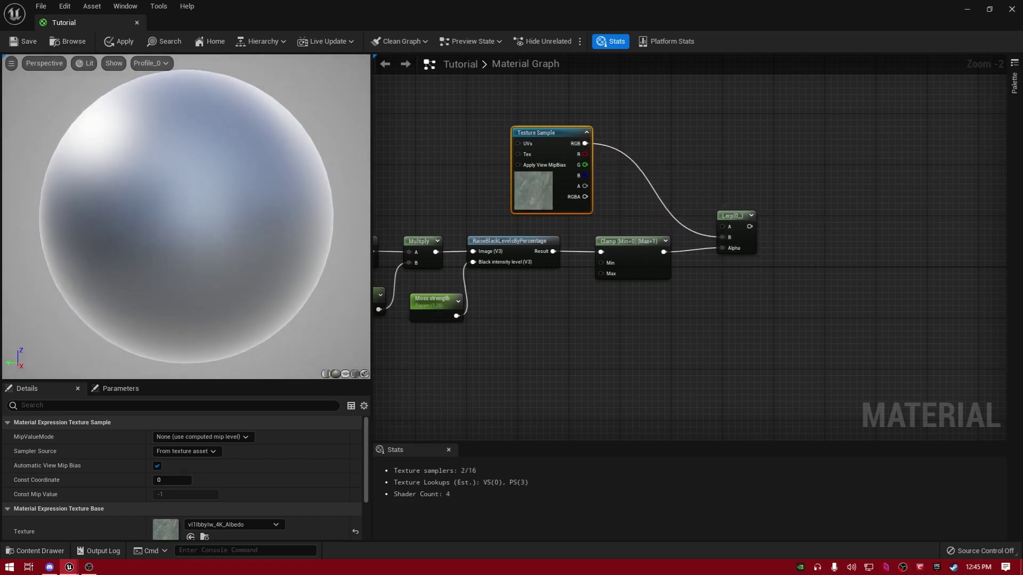
Add the vjoefgo_4K_Albedo texture from the Moss folder to the graph and connect its RGB output to the Lerp's A input.
scroll(725, 294, "down", 2)
left_click_drag(815, 8, 827, 84)
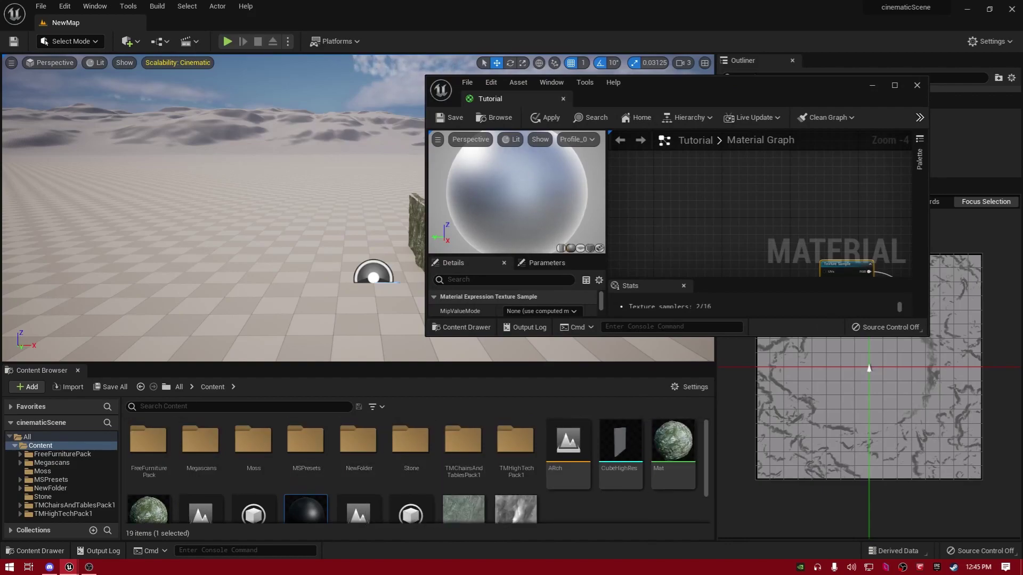
double_click(253, 443)
left_click_drag(147, 446, 766, 213)
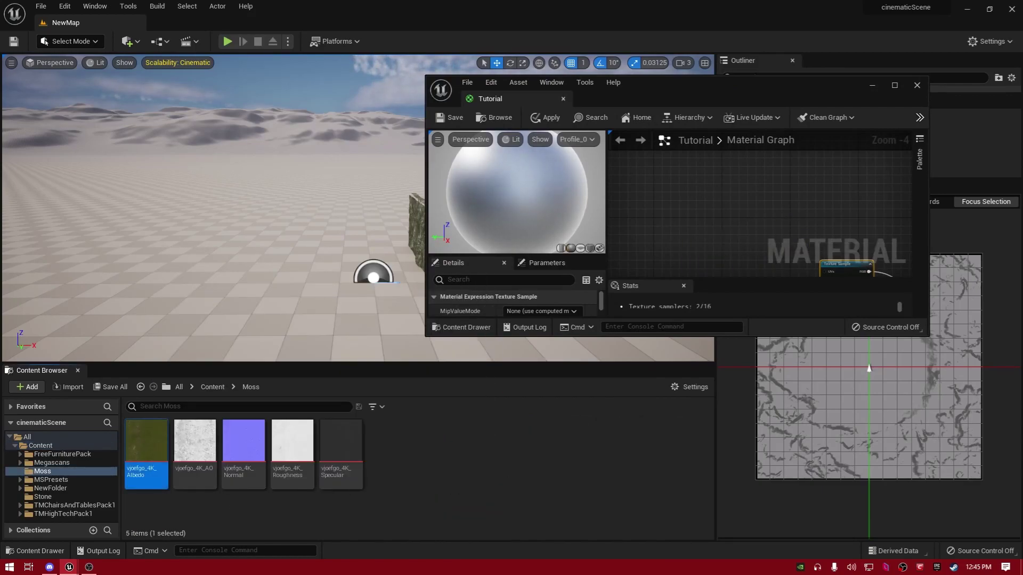
key("super+Up")
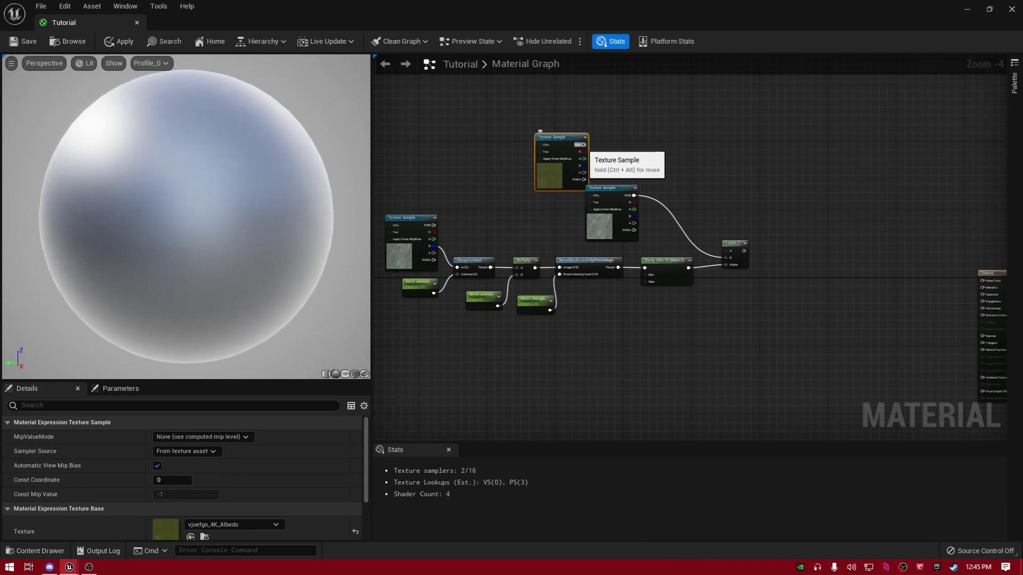
left_click_drag(584, 144, 724, 250)
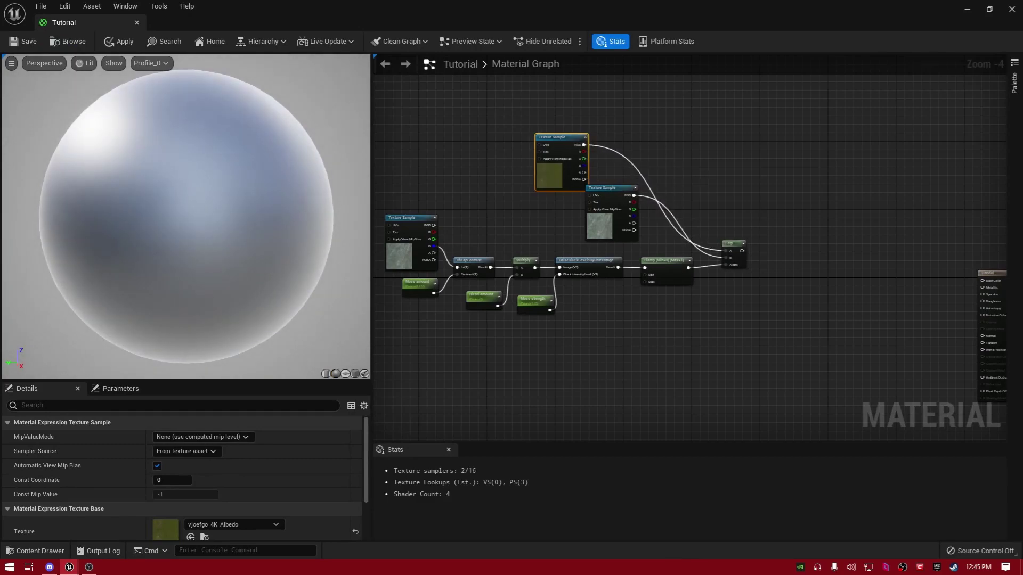
Connect the Lerp output to the Tutorial node's Base Color and check the blend on the preview sphere.
scroll(1012, 298, "up", 2)
left_click_drag(606, 227, 967, 272)
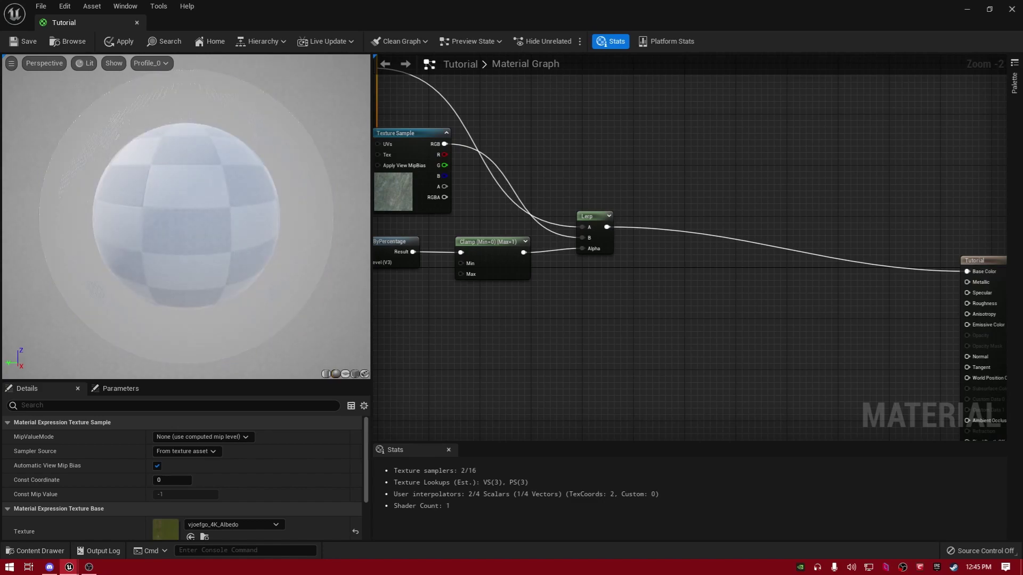
left_click_drag(187, 224, 162, 157)
mouse_move(614, 309)
right_mouse_down()
mouse_move(680, 304)
mouse_move(611, 293)
right_mouse_up()
left_click_drag(643, 287, 644, 288)
right_click_drag(692, 292, 463, 258)
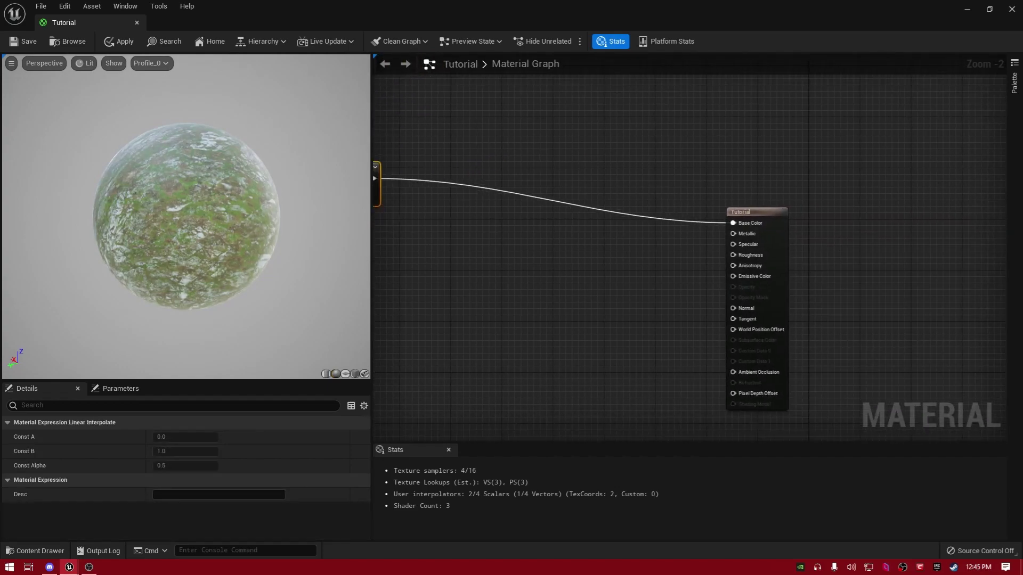
Add a VertexNormalWS node in the empty graph area below the Lerp.
scroll(755, 275, "up", 2)
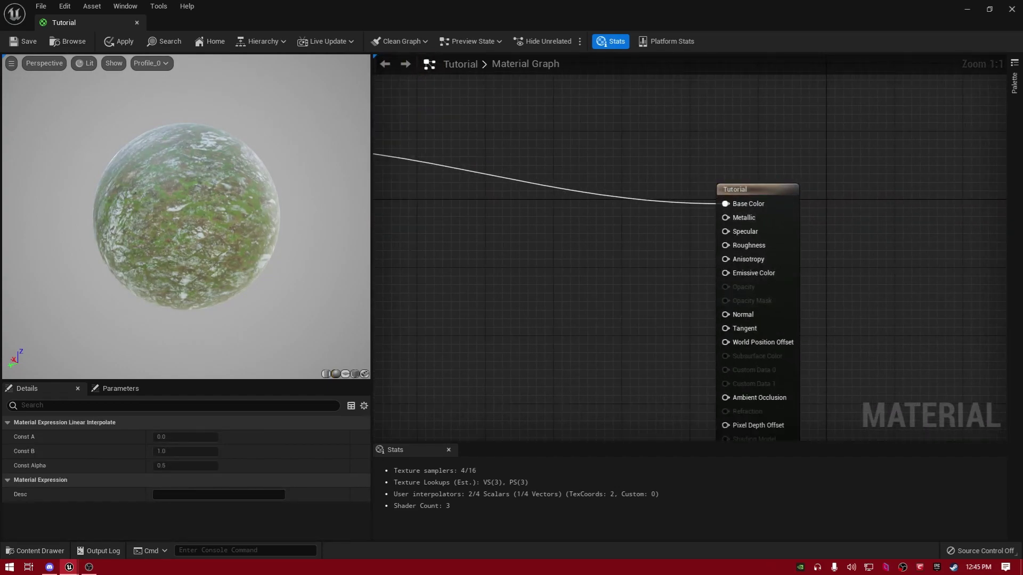
scroll(707, 319, "down", 2)
left_click_drag(814, 329, 406, 214)
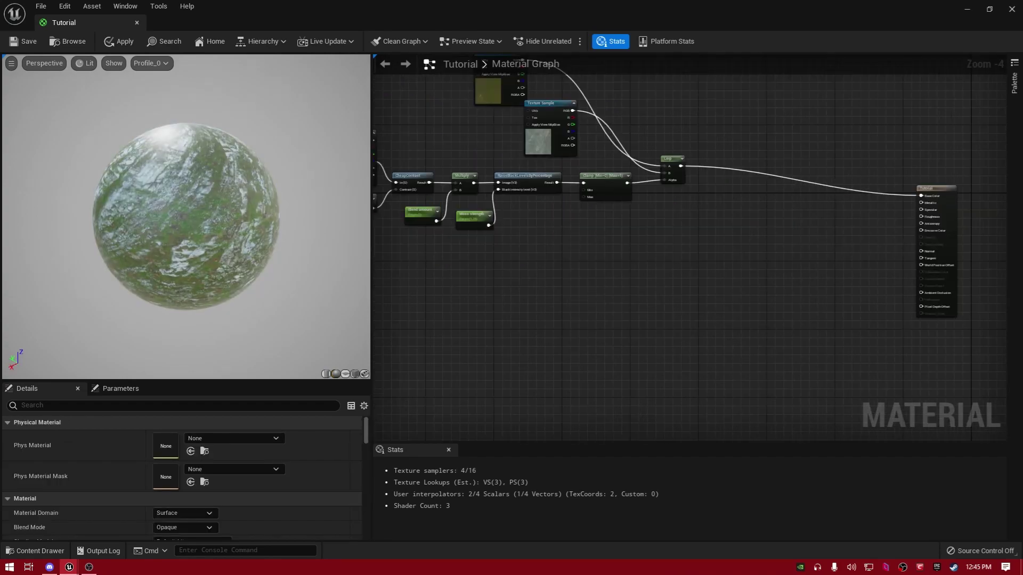
right_click(686, 281)
type("vertex")
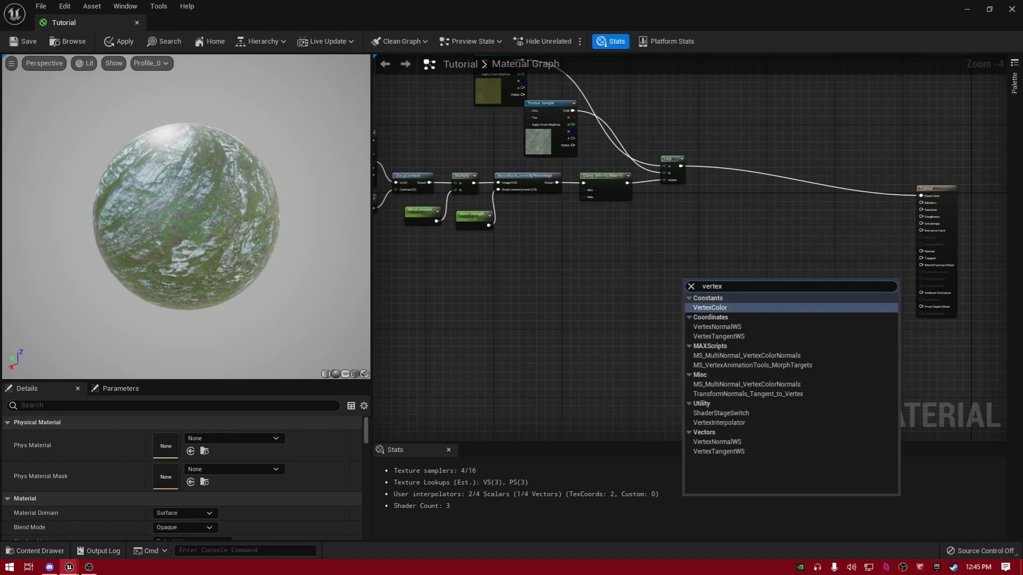
key("Down")
key("Down")
left_click(717, 327)
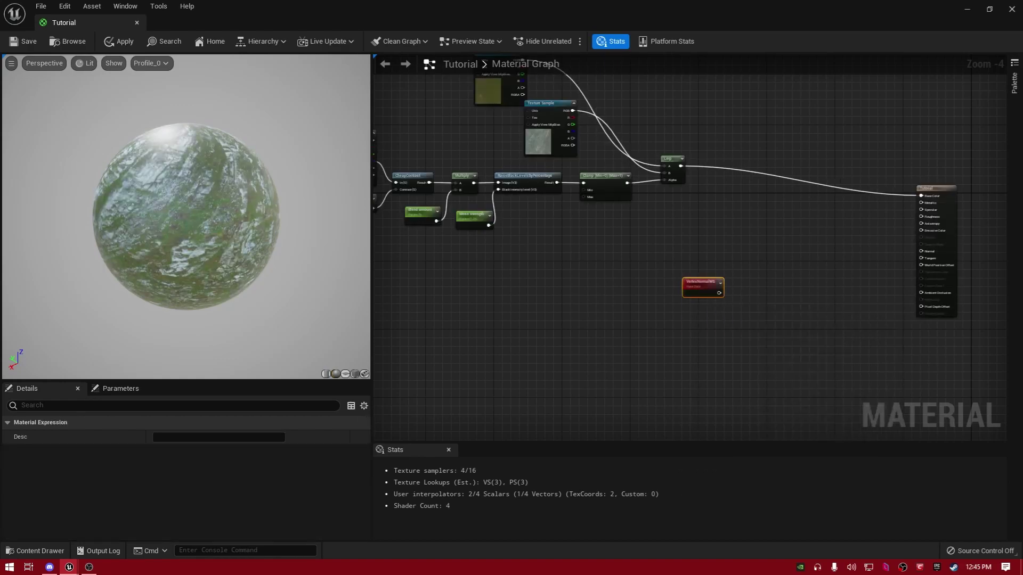
Add a Multiply node beside VertexNormalWS and connect the VertexNormalWS output to its A input.
scroll(685, 335, "up", 2)
left_click(685, 335)
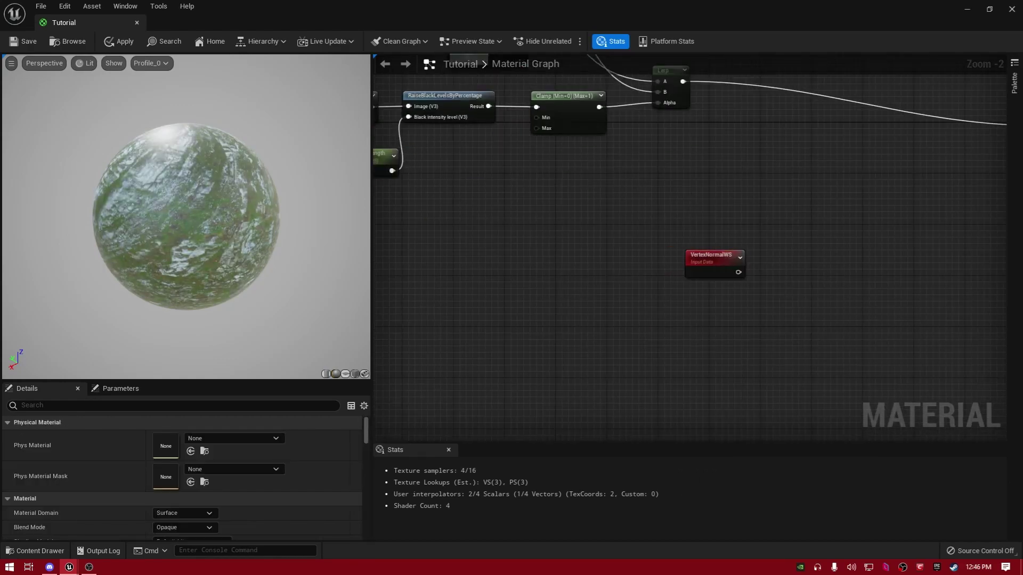
left_click(767, 316)
left_click_drag(739, 273, 771, 330)
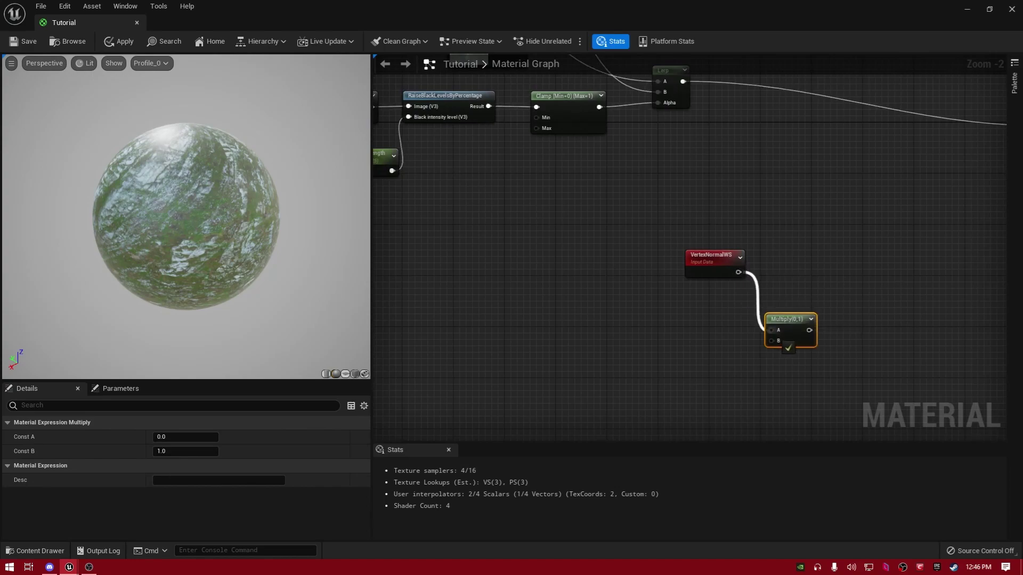
Add the vl1lbbylw_4K_Displacement texture from the Content folder, place it below VertexNormalWS, and connect its RGB output to the Multiply's B input.
left_click(989, 9)
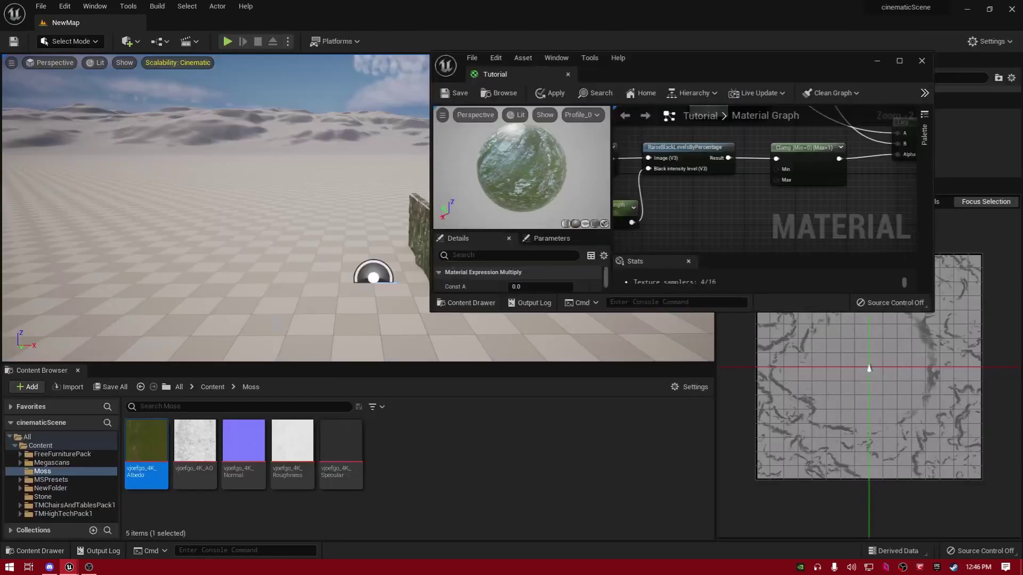
left_click(213, 388)
scroll(373, 468, "down", 3)
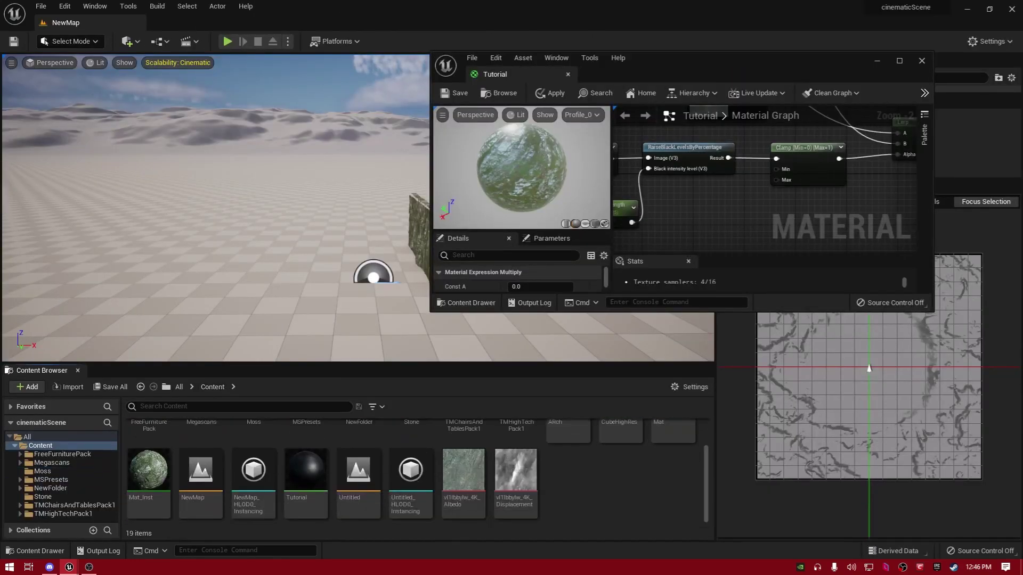
left_click_drag(516, 469, 696, 223)
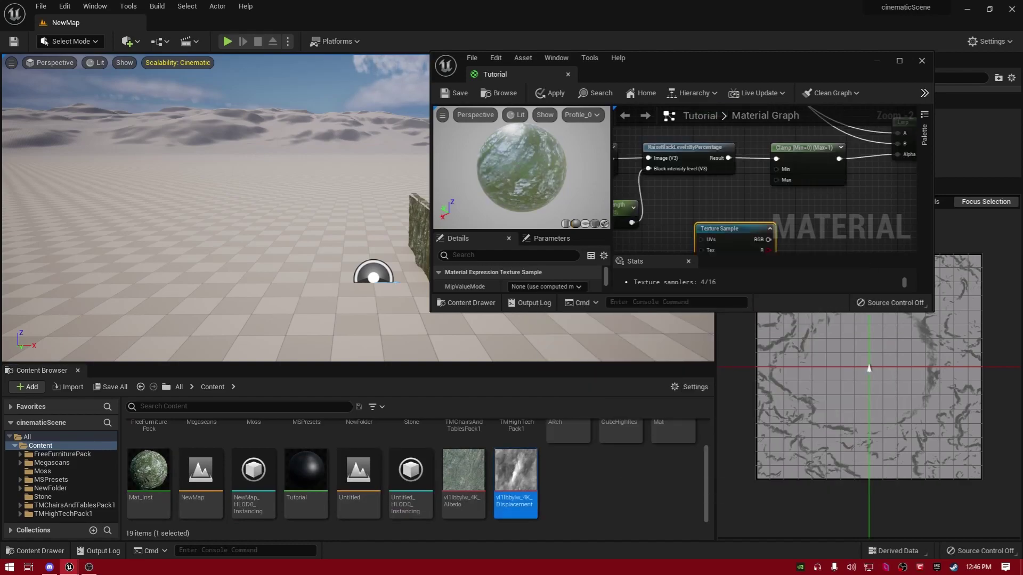
key("super+Up")
right_click_drag(480, 178, 484, 165)
left_click_drag(485, 166, 547, 296)
right_click_drag(565, 298, 521, 272)
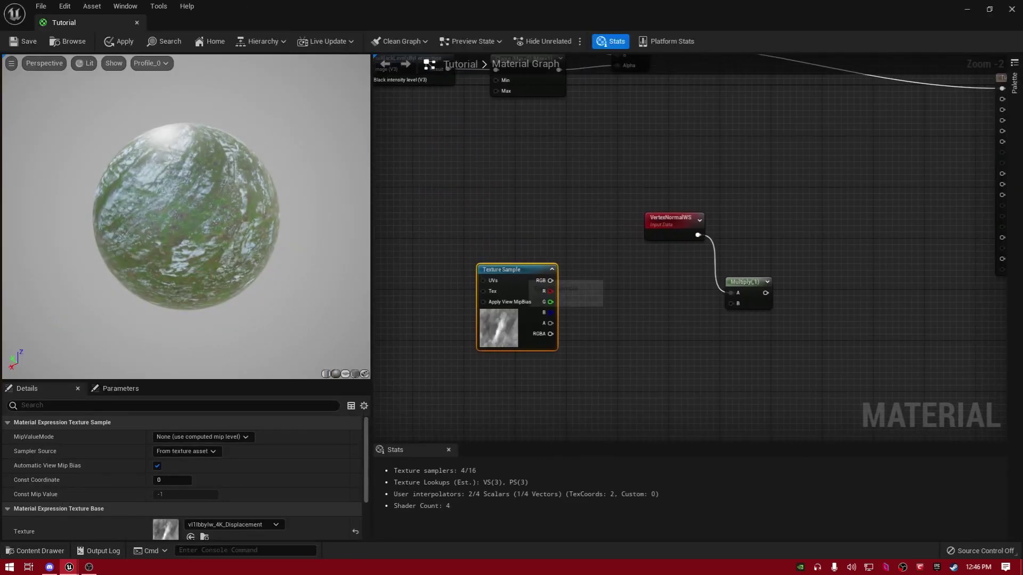
left_click_drag(521, 272, 735, 301)
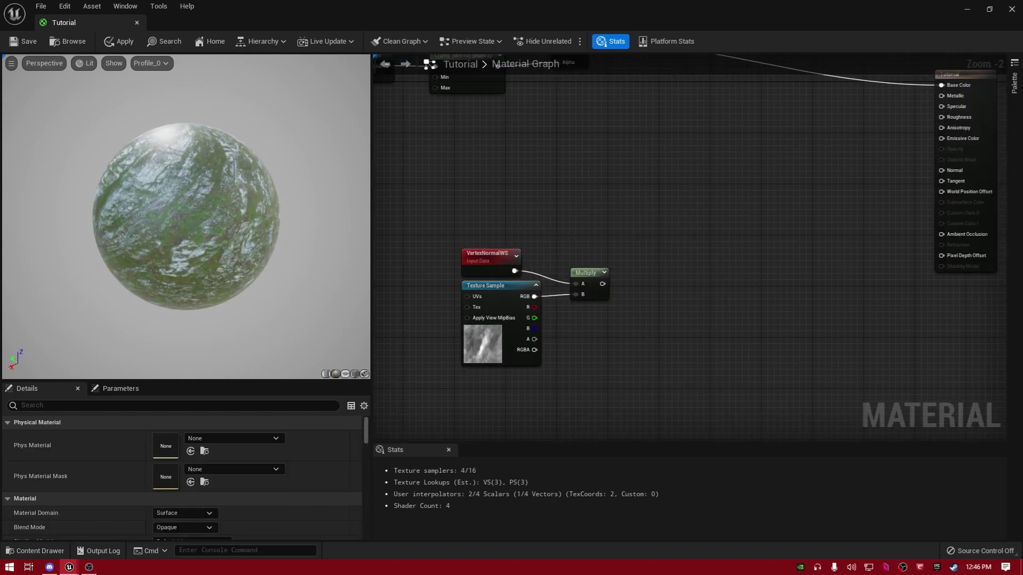
Add a second Multiply combining the first Multiply (A) with a new Constant (B), and connect its output to World Position Offset.
left_click(684, 292)
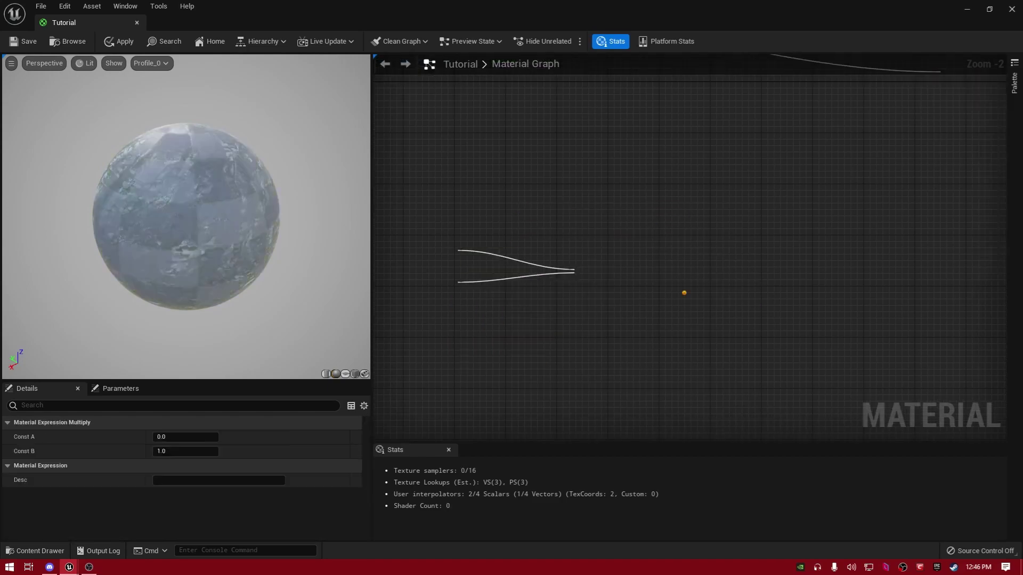
left_click(590, 360)
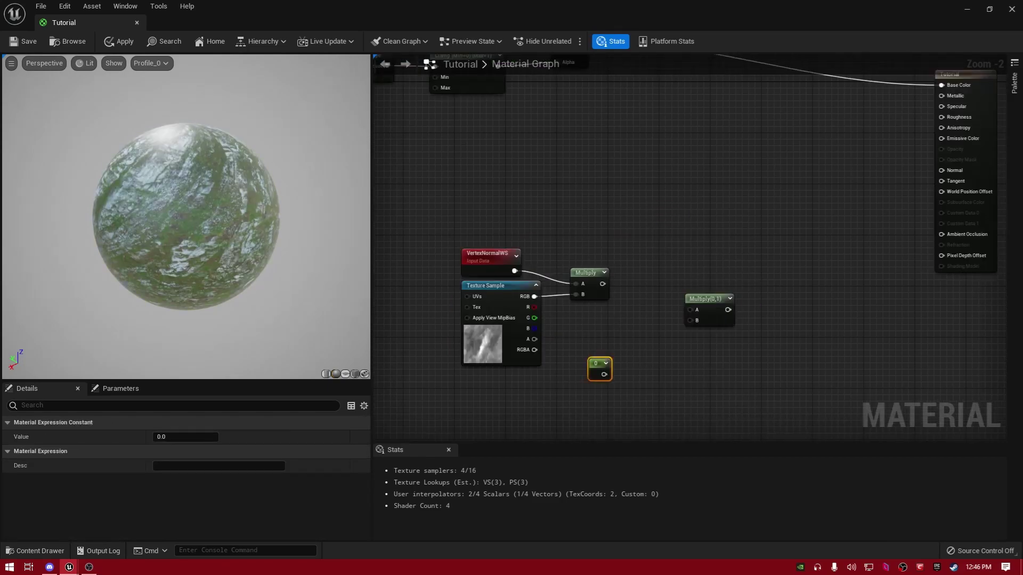
left_click_drag(692, 321, 691, 320)
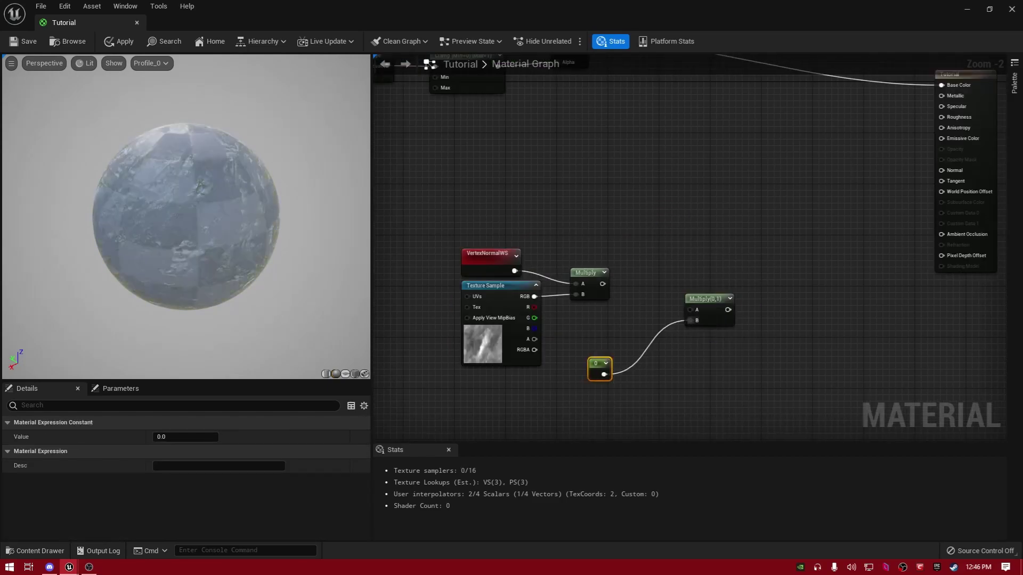
left_click_drag(602, 284, 690, 310)
left_click_drag(595, 363, 589, 343)
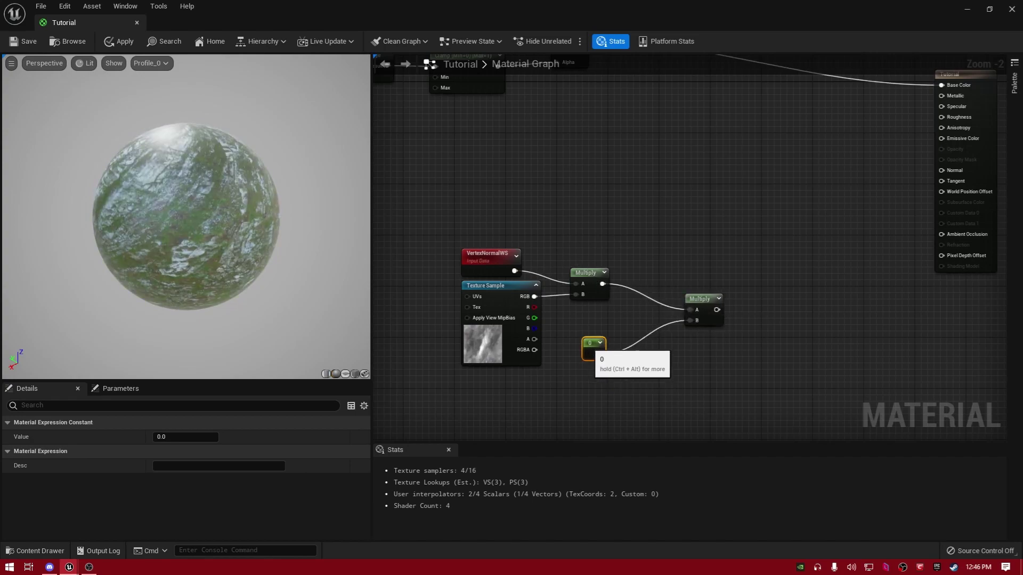
left_click_drag(700, 299, 942, 192)
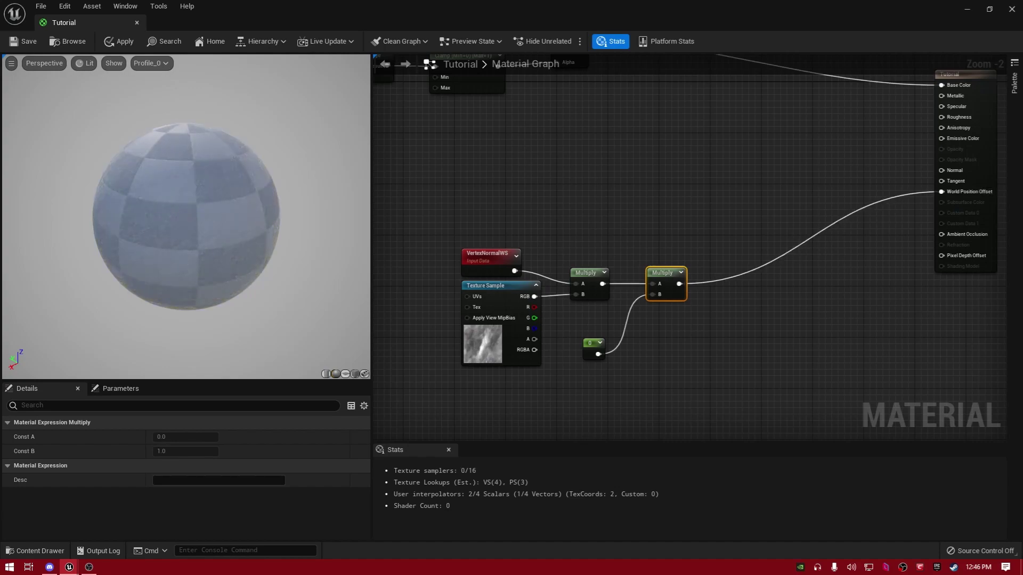
Set the displacement Constant's value to 20 and check the displaced preview sphere.
left_click(594, 349)
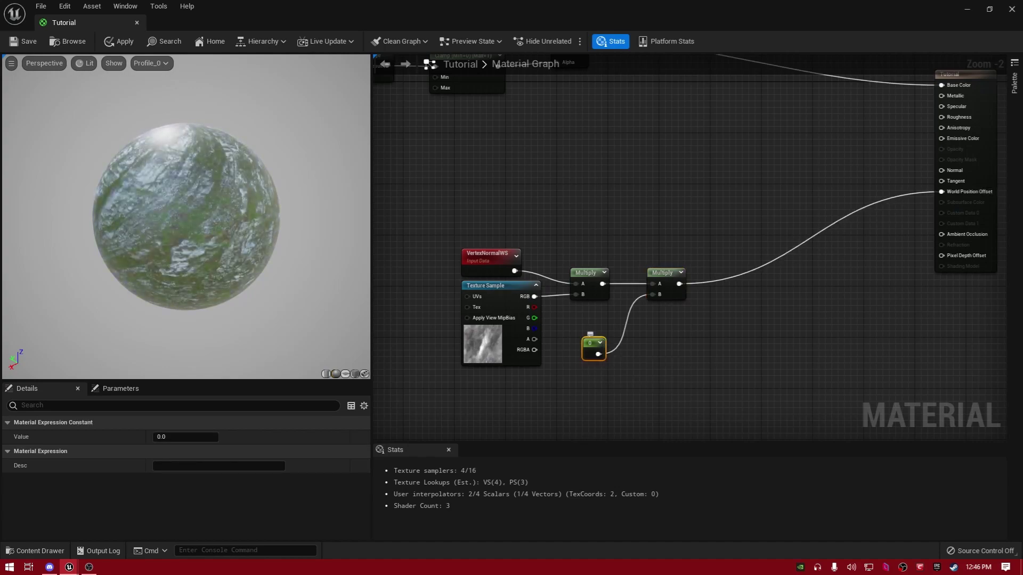
left_click(185, 437)
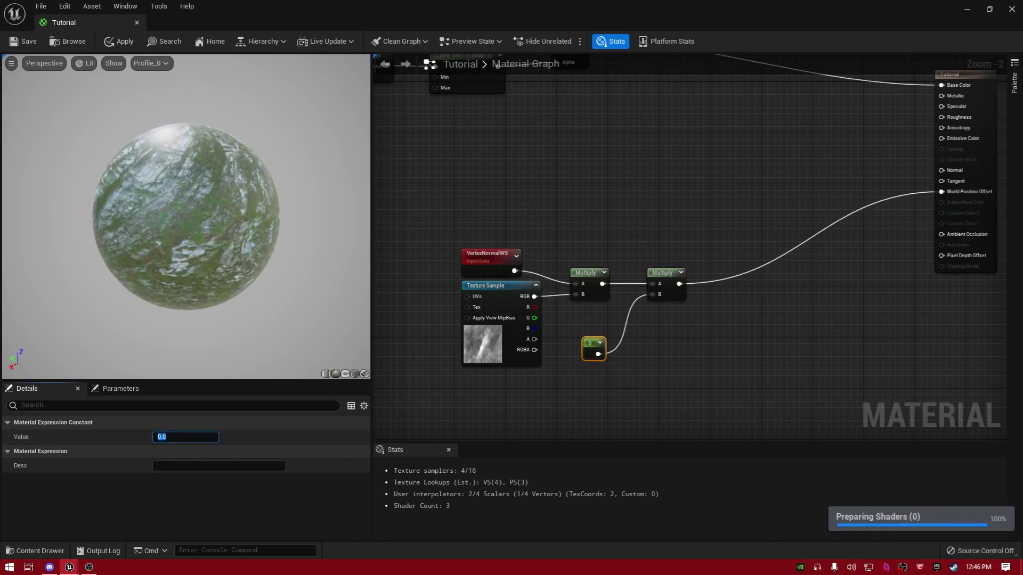
type("20")
key("Return")
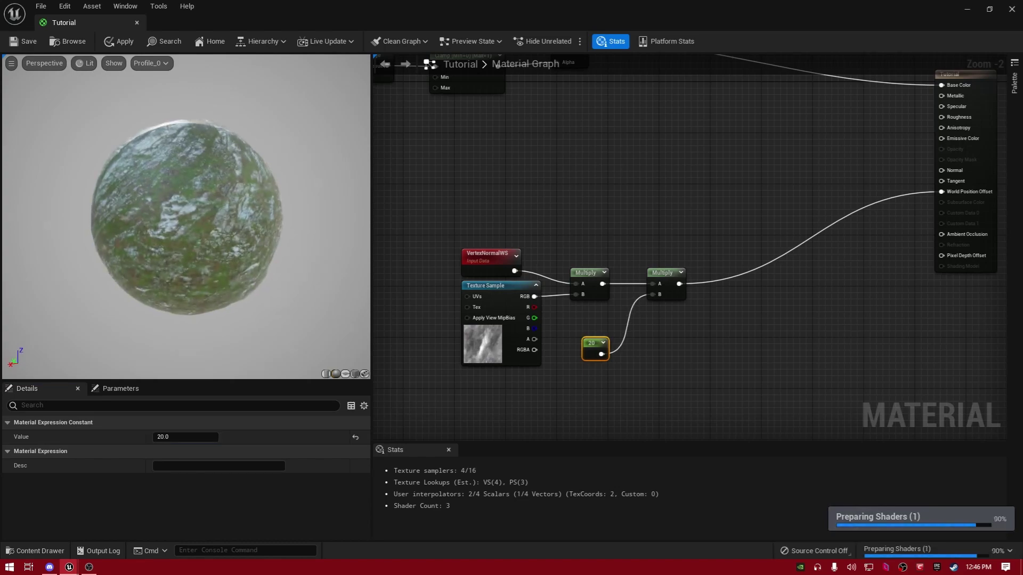
left_click_drag(187, 216, 203, 230)
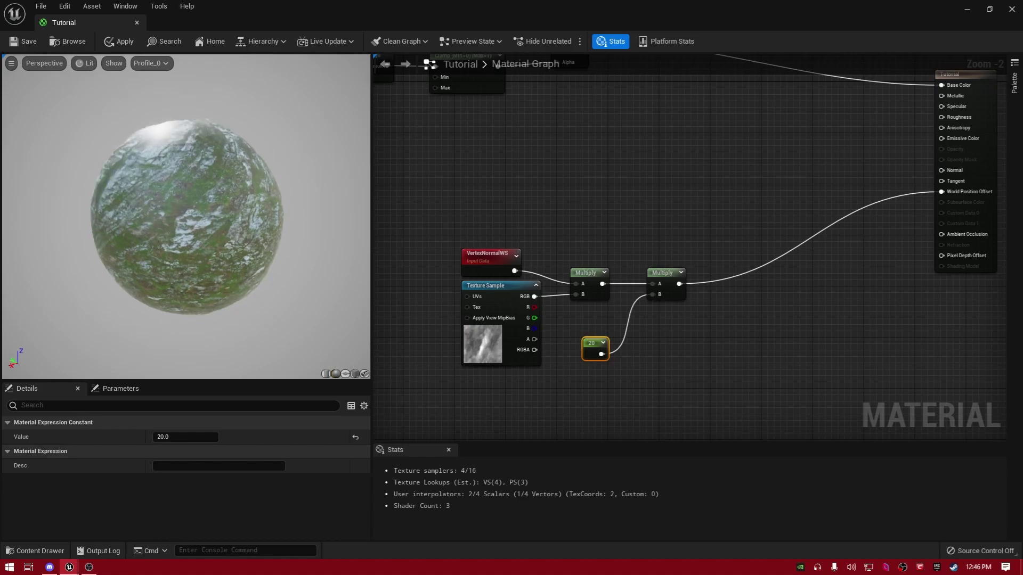
Use the CubeHighRes mesh from the Content folder as the material preview mesh and inspect its displaced surface.
left_click(990, 9)
scroll(373, 472, "up", 3)
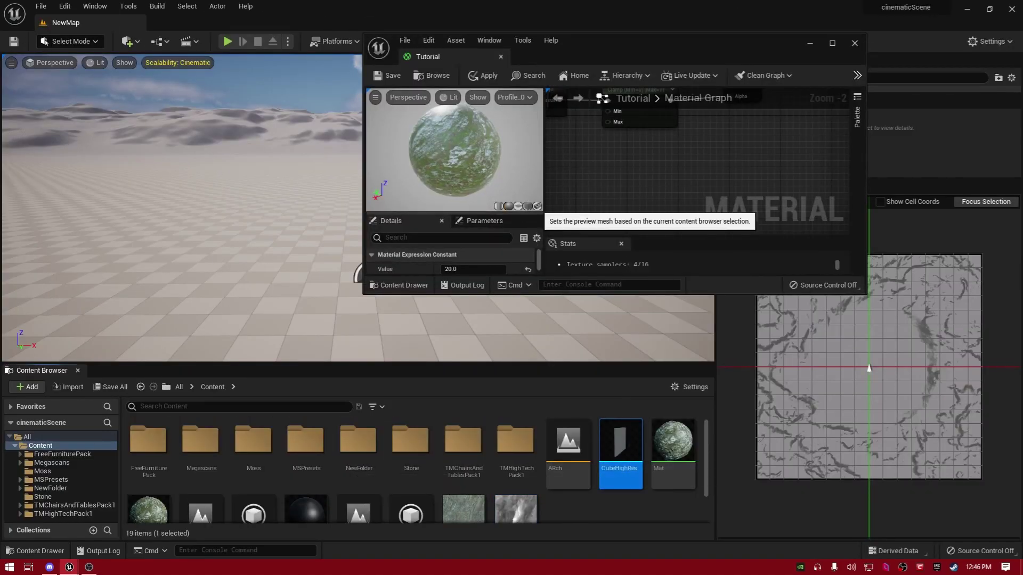
left_click(537, 206)
key("super+Up")
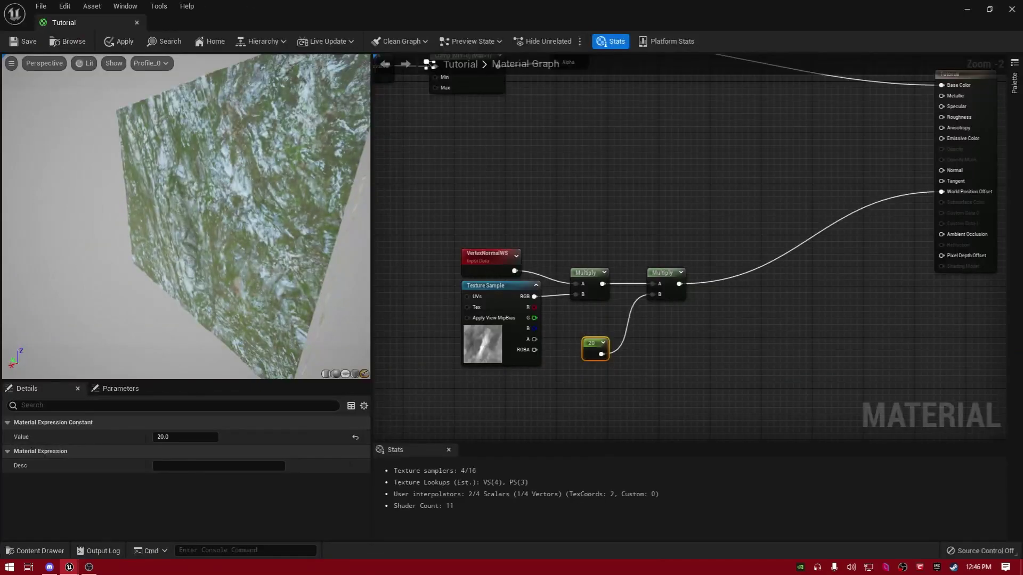
mouse_move(234, 214)
left_mouse_down()
mouse_move(139, 213)
mouse_move(234, 208)
left_mouse_up()
scroll(213, 214, "up", 3)
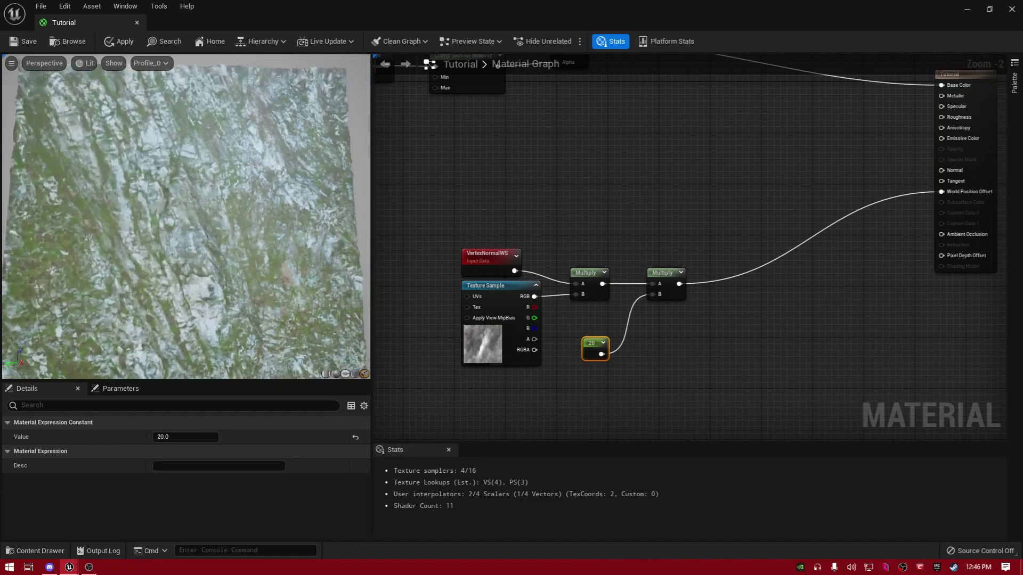
left_click_drag(277, 266, 346, 251)
Set the Moss amount parameter's default value to 0.312 in the Tutorial material graph.
scroll(720, 355, "up", 2)
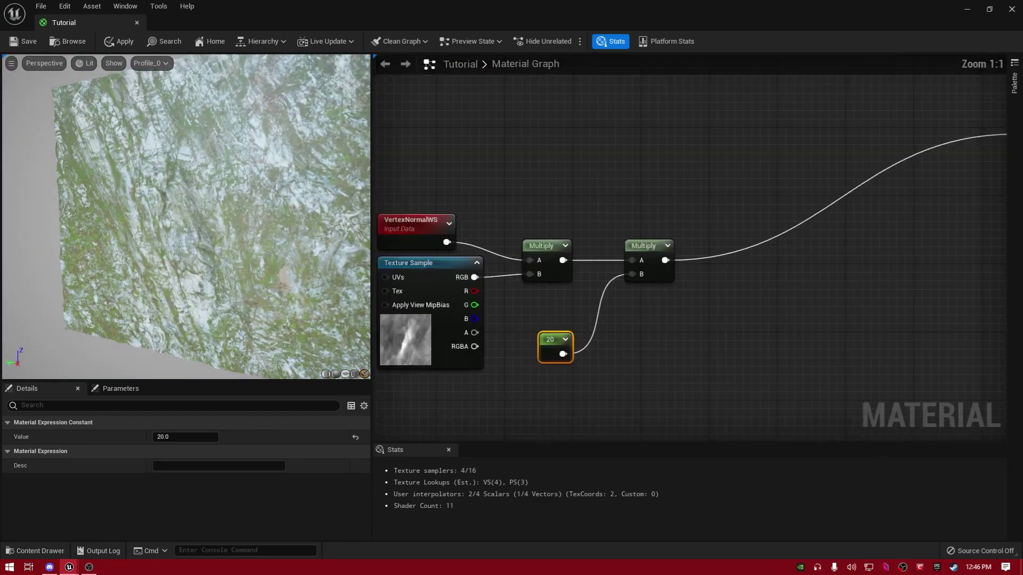
scroll(714, 364, "down", 2)
scroll(714, 319, "down", 2)
right_click_drag(714, 320, 913, 440)
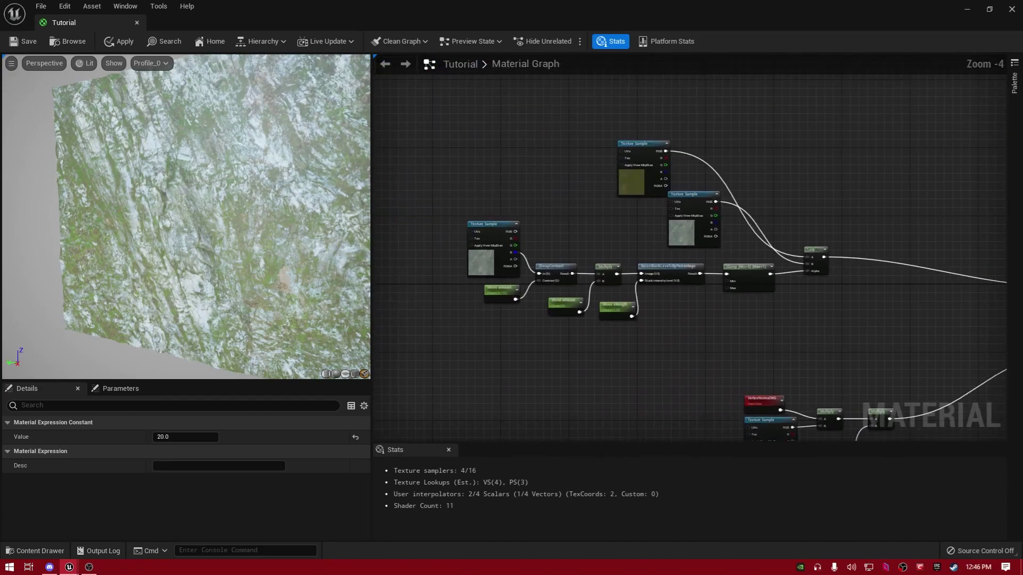
left_click(499, 291)
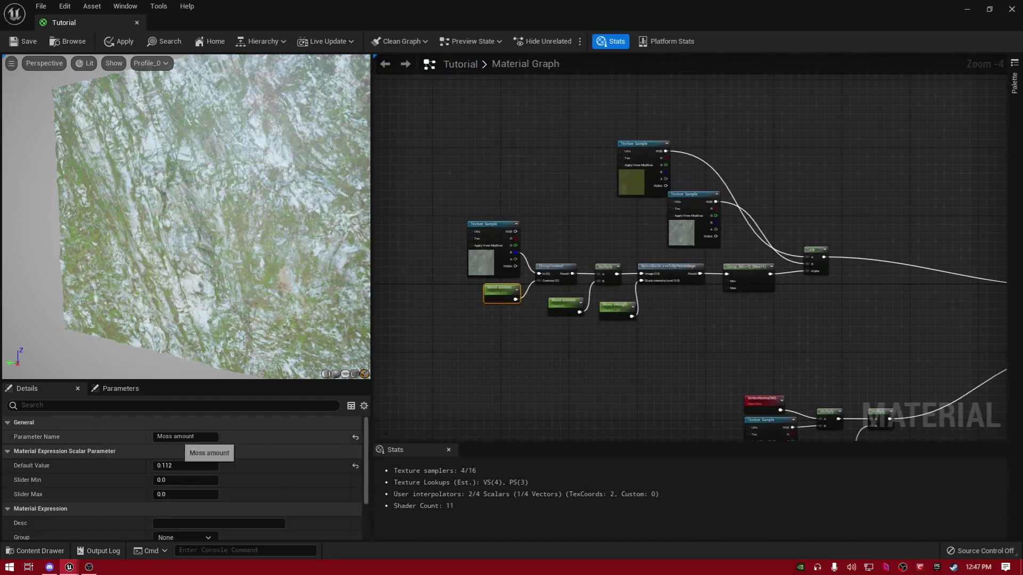
mouse_move(177, 467)
left_mouse_down()
mouse_move(165, 467)
mouse_move(189, 467)
left_mouse_up()
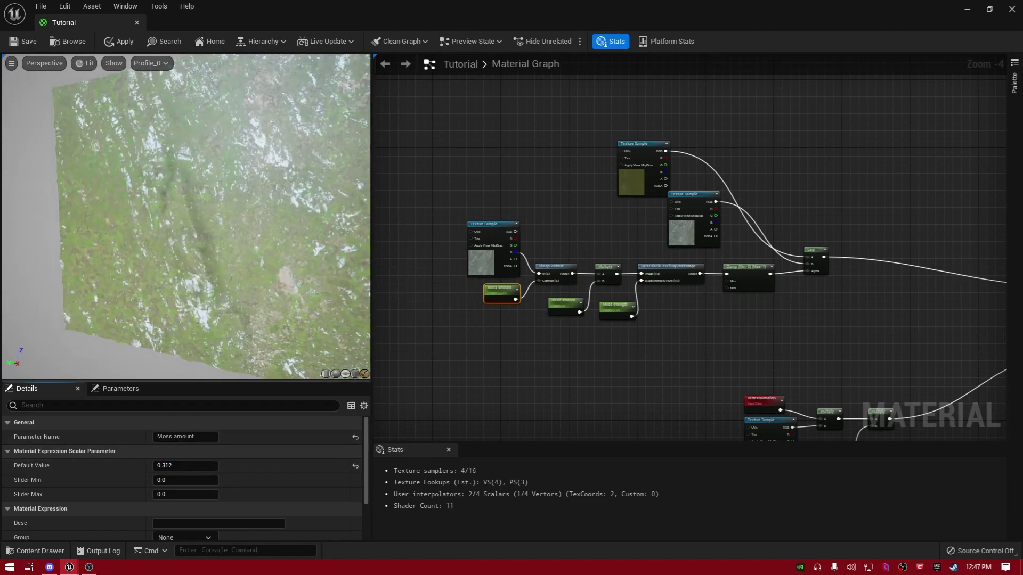
scroll(517, 343, "up", 2)
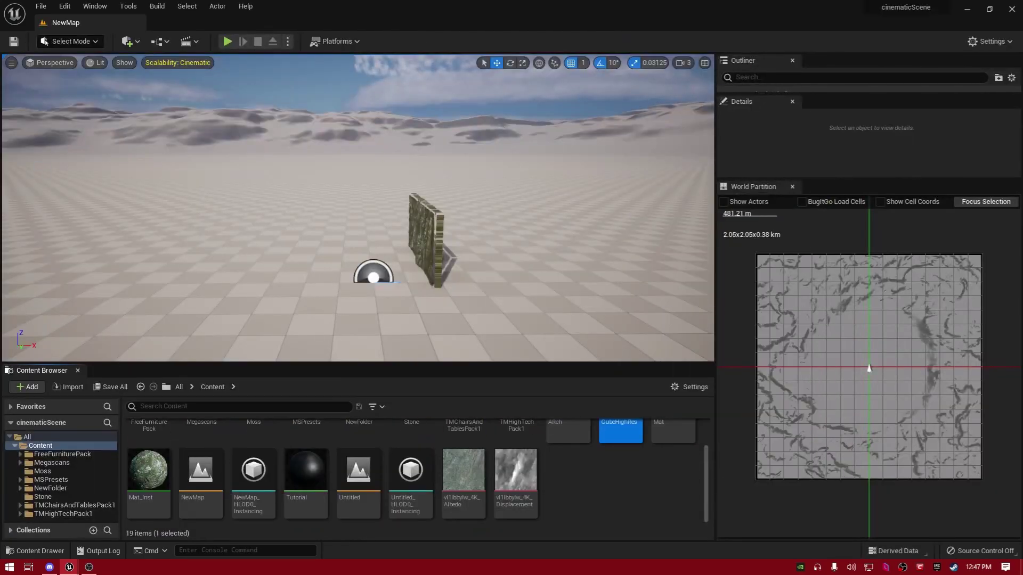
right_click(315, 485)
left_click(347, 257)
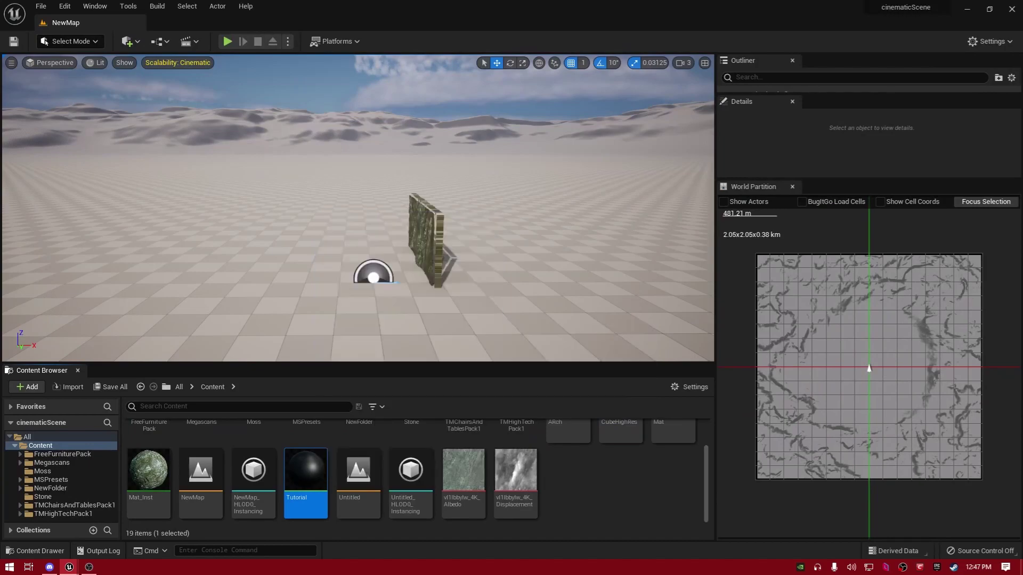
left_click(587, 479)
Reopen the Tutorial material, apply its changes to the original material, and return to the level.
double_click(315, 483)
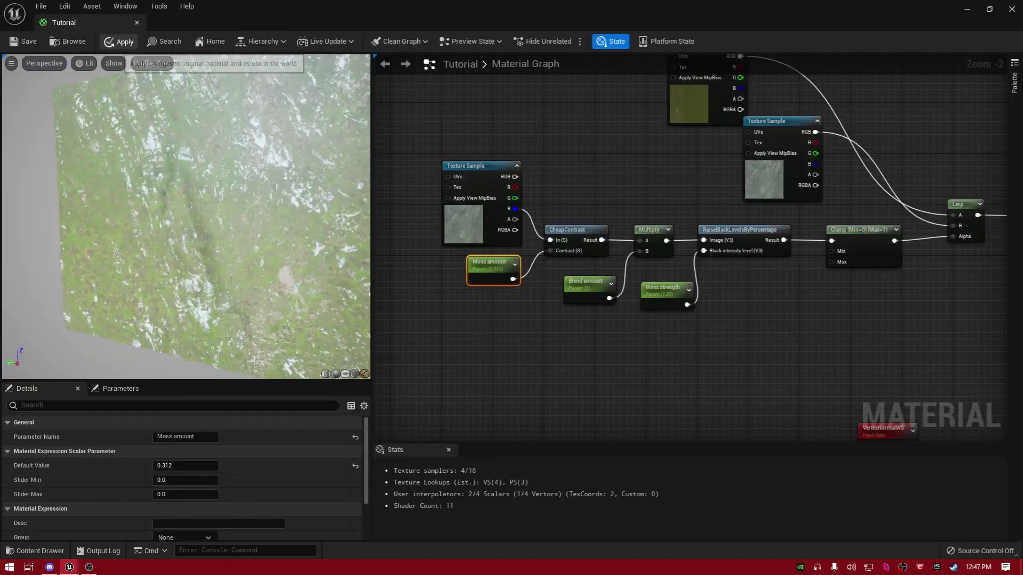
left_click(118, 42)
left_click(137, 23)
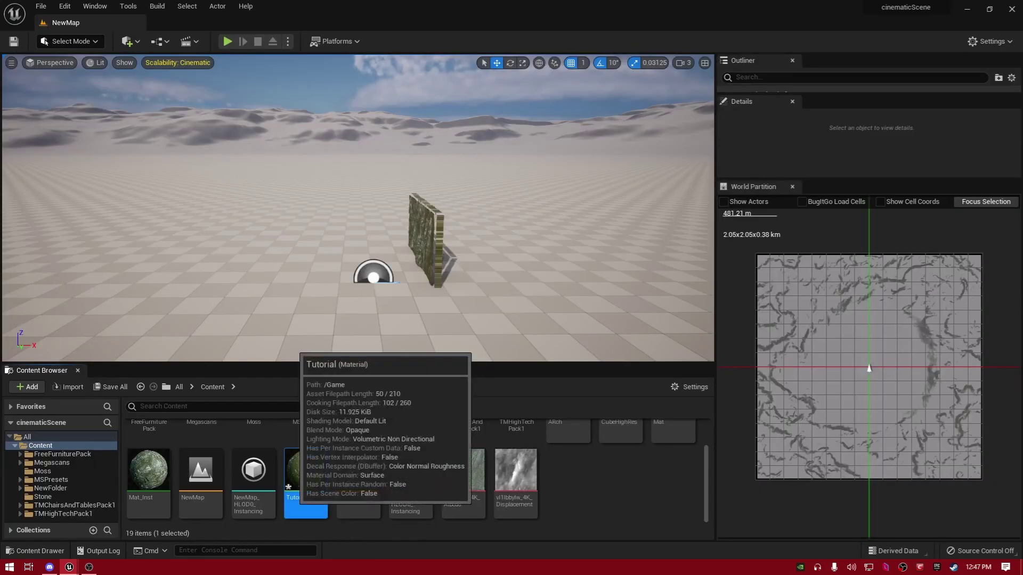
Create a material instance from the Tutorial material, assign it to the wall mesh in the level, and inspect the wall up close.
right_click(294, 499)
left_click(357, 251)
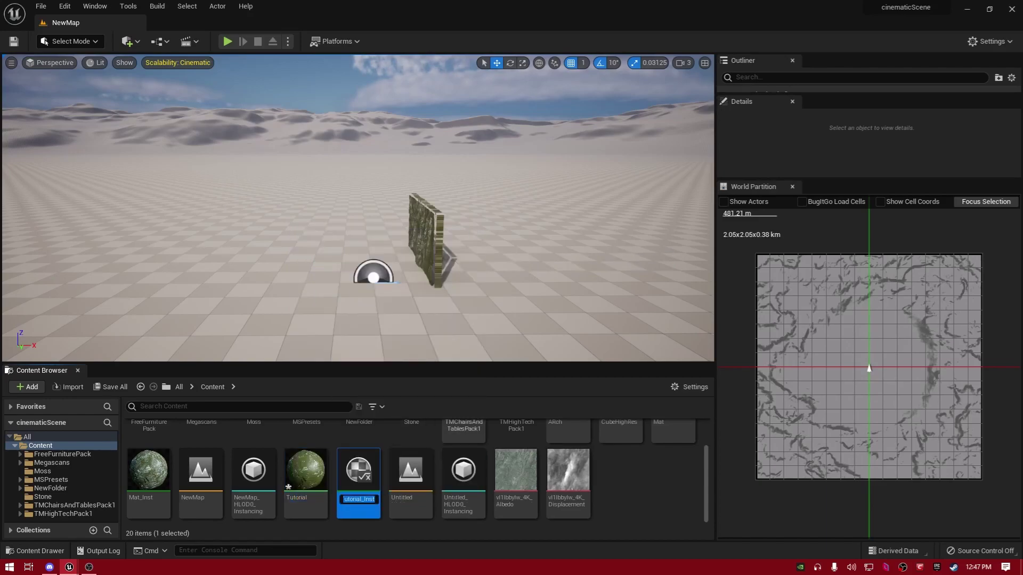
left_click_drag(363, 464, 420, 232)
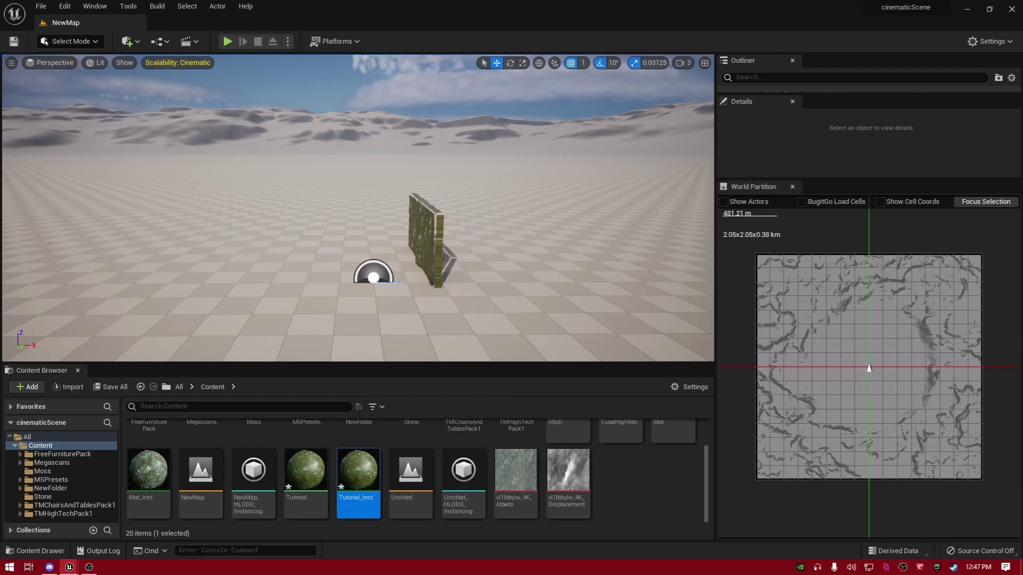
key("w")
right_click_drag(421, 233, 520, 252)
key("w")
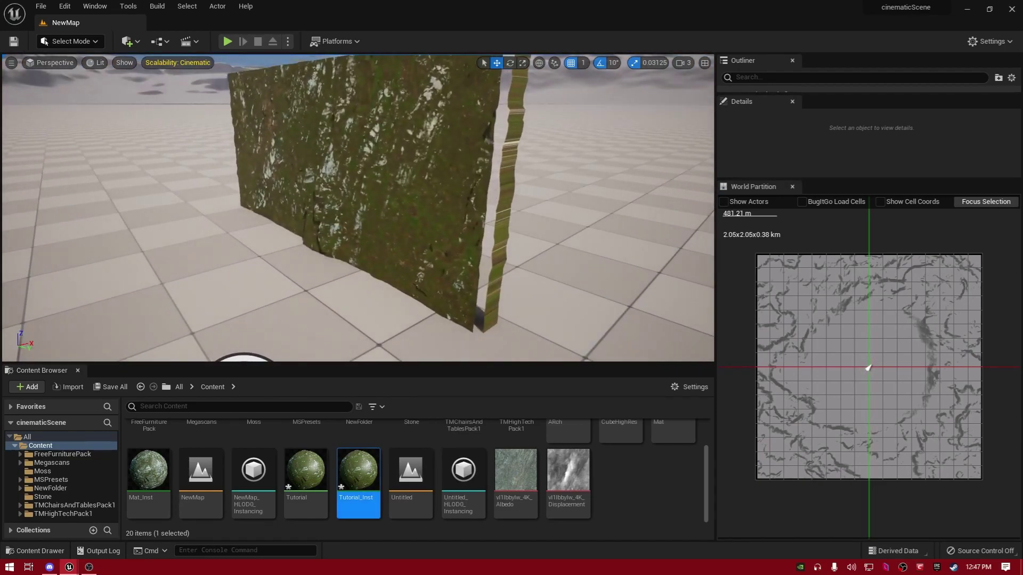
Open the Tutorial_Inst material instance in a floating window over the level and enable its Blend amount, Moss amount and Moss strength overrides.
double_click(358, 471)
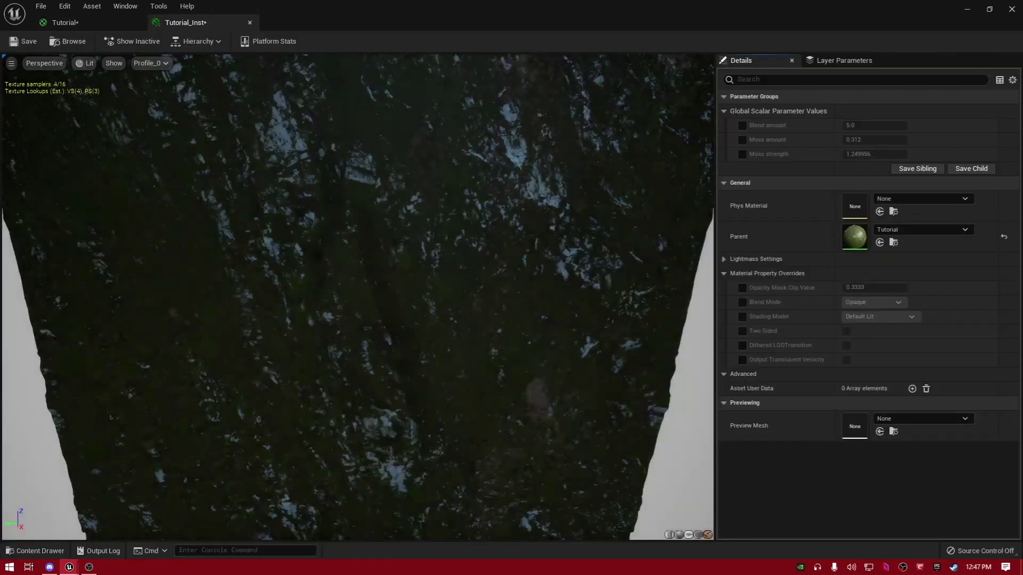
left_click_drag(405, 14, 645, 135)
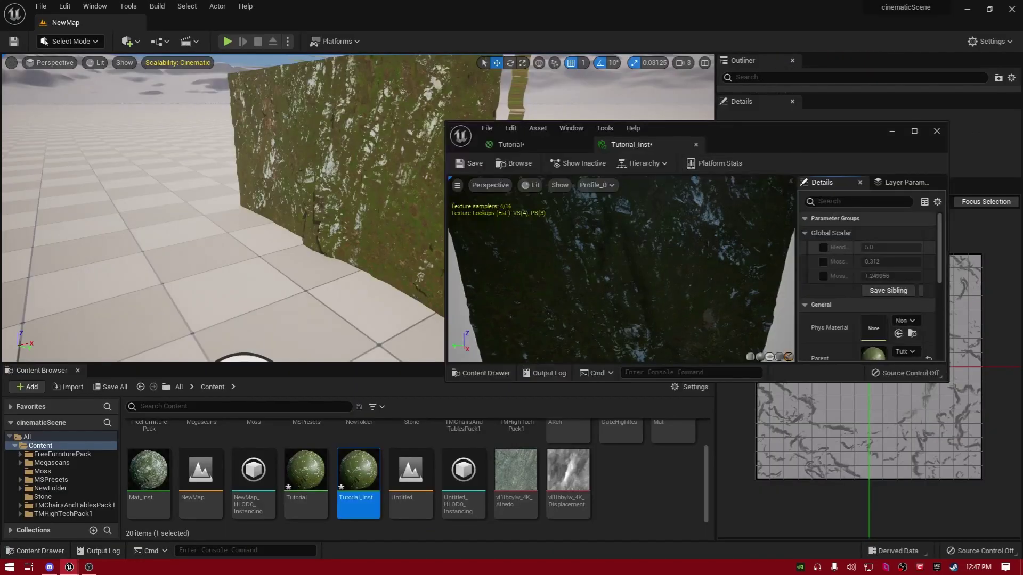
left_click(824, 248)
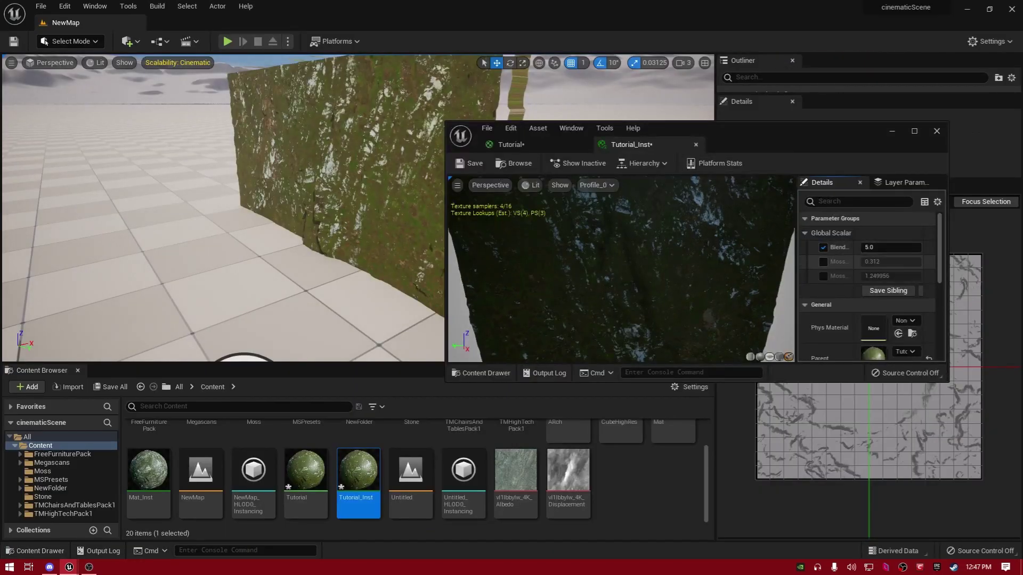
left_click(823, 262)
left_click(824, 276)
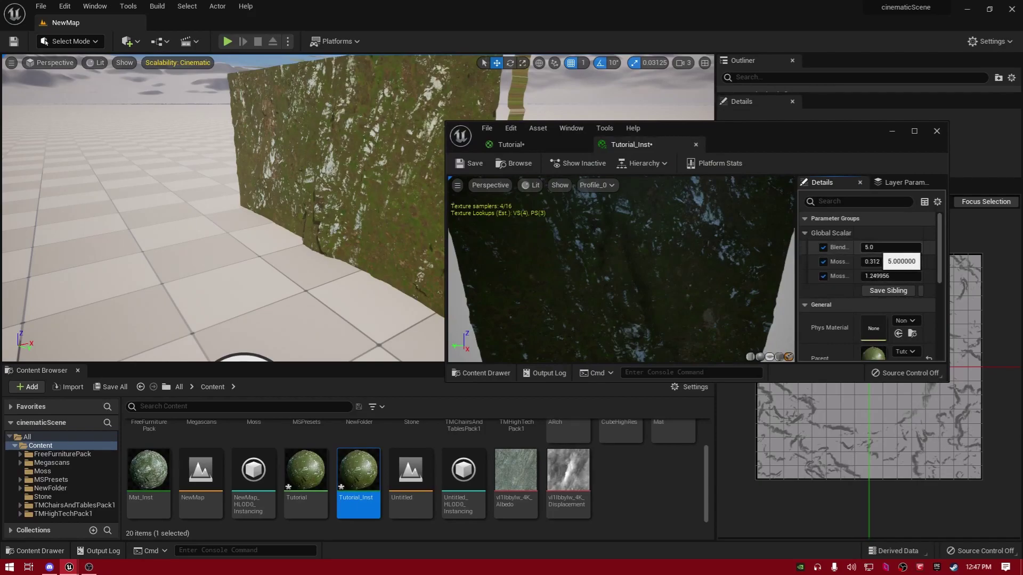
Set the instance's Moss amount to about 0.156 and examine the moss and rock detail on the wall.
left_click_drag(884, 261, 847, 262)
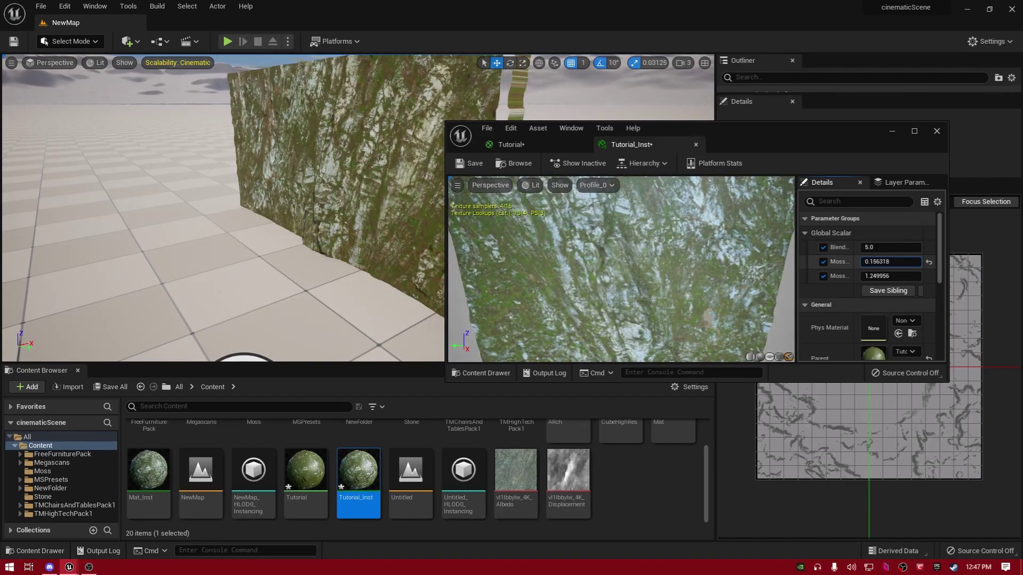
left_click_drag(692, 130, 782, 290)
key("w")
right_click_drag(373, 213, 343, 215)
key("d")
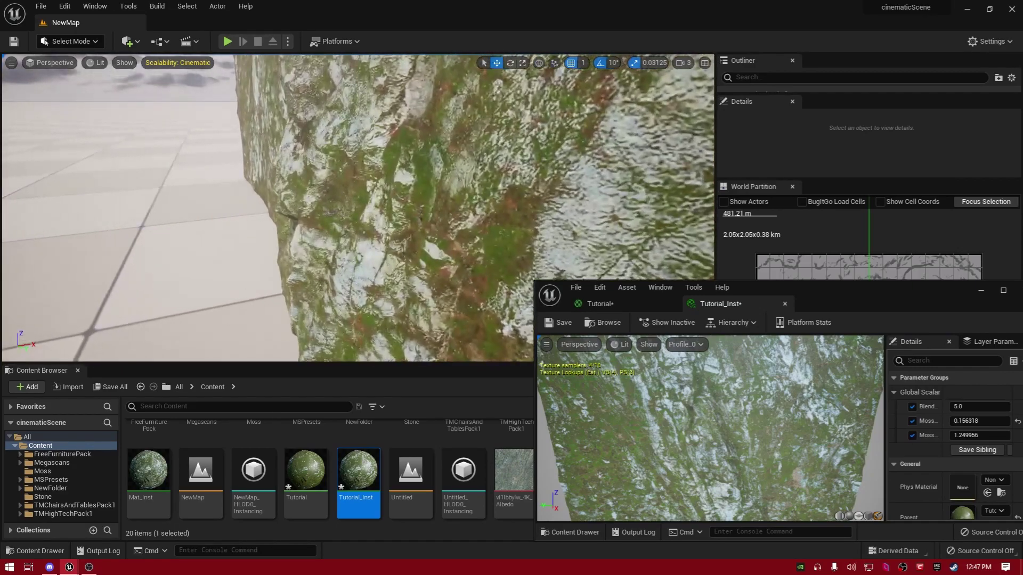
Fine-tune the Moss amount of Tutorial_Inst and review the wall in the level.
left_click_drag(980, 421, 973, 421)
mouse_move(979, 421)
left_mouse_down()
mouse_move(1015, 421)
mouse_move(982, 421)
left_mouse_up()
right_click_drag(357, 208, 378, 195)
key("s")
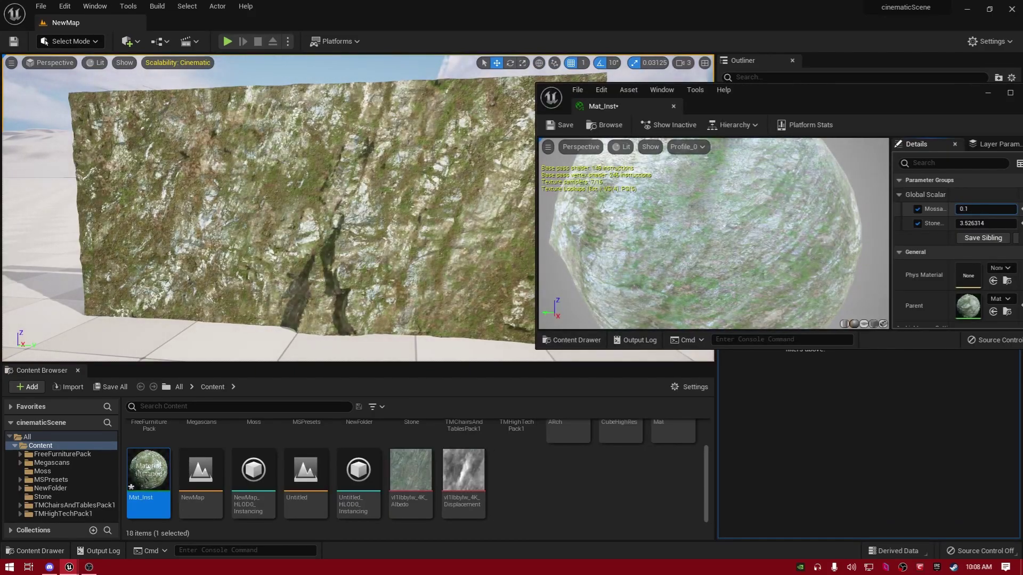
Set the moss amount parameter of the Mat_Inst material instance to about 0.134.
mouse_move(986, 209)
left_mouse_down()
mouse_move(971, 209)
mouse_move(1001, 210)
mouse_move(974, 208)
mouse_move(990, 209)
left_mouse_up()
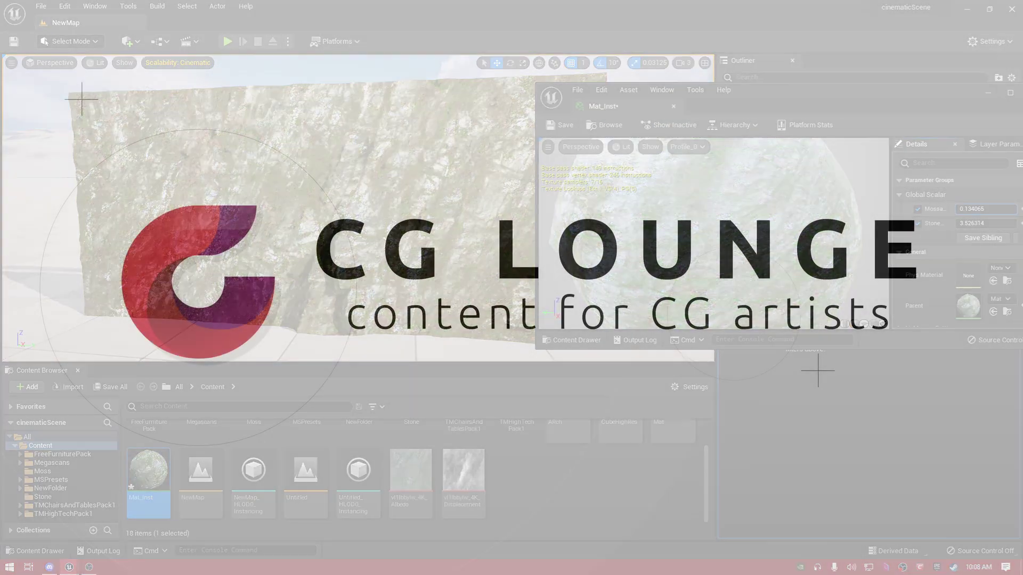